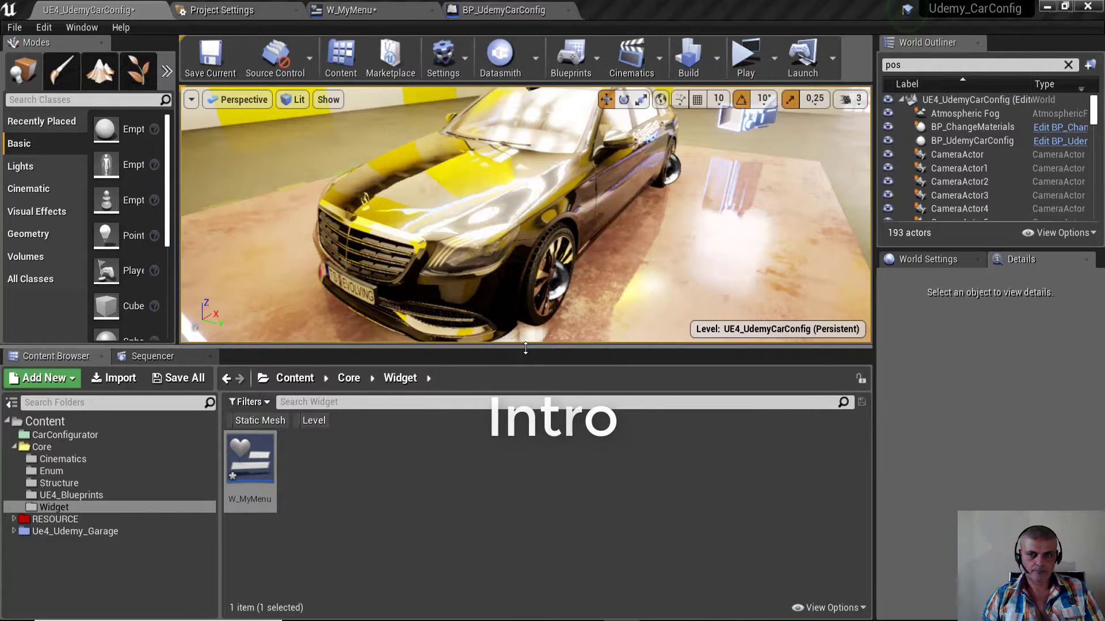
Step: Make the level viewport taller, then pull back and orbit to the Mercedes' left side
drag(525, 344, 538, 415)
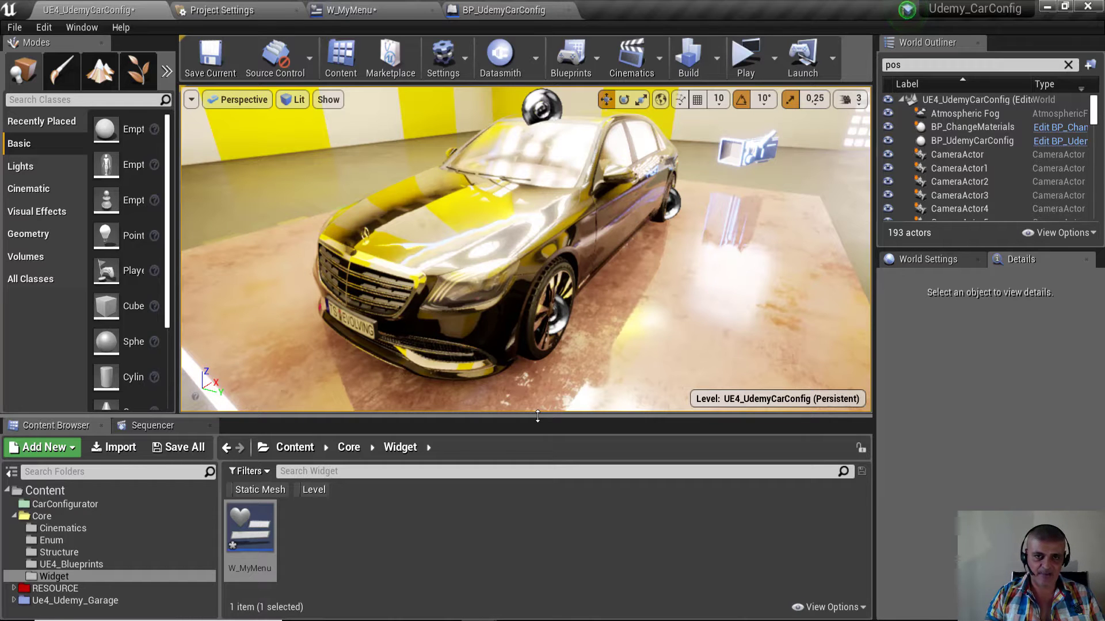
right_drag(574, 202, 575, 222)
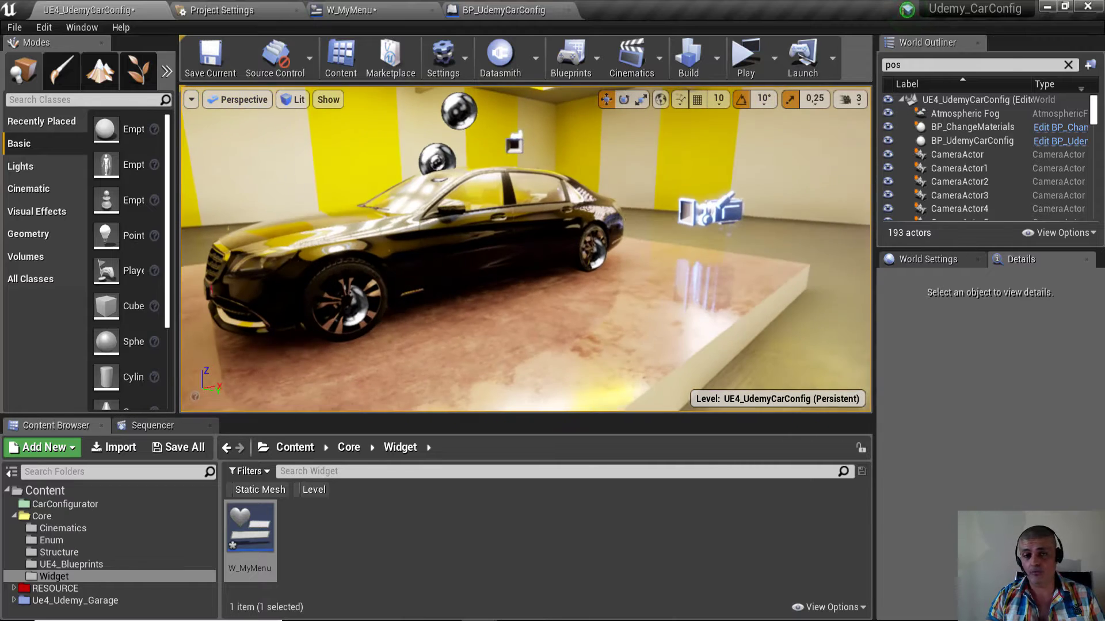
right_drag(575, 222, 625, 225)
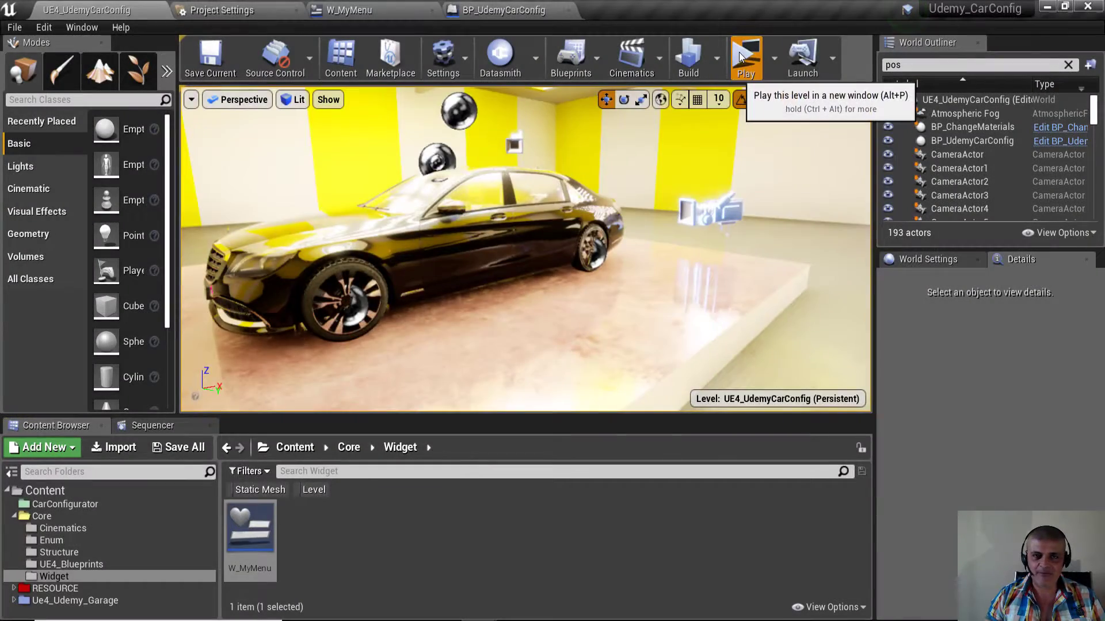
Step: Test-run the configurator in a standalone preview, orbiting the car and showing its HUD, then close it
click(743, 55)
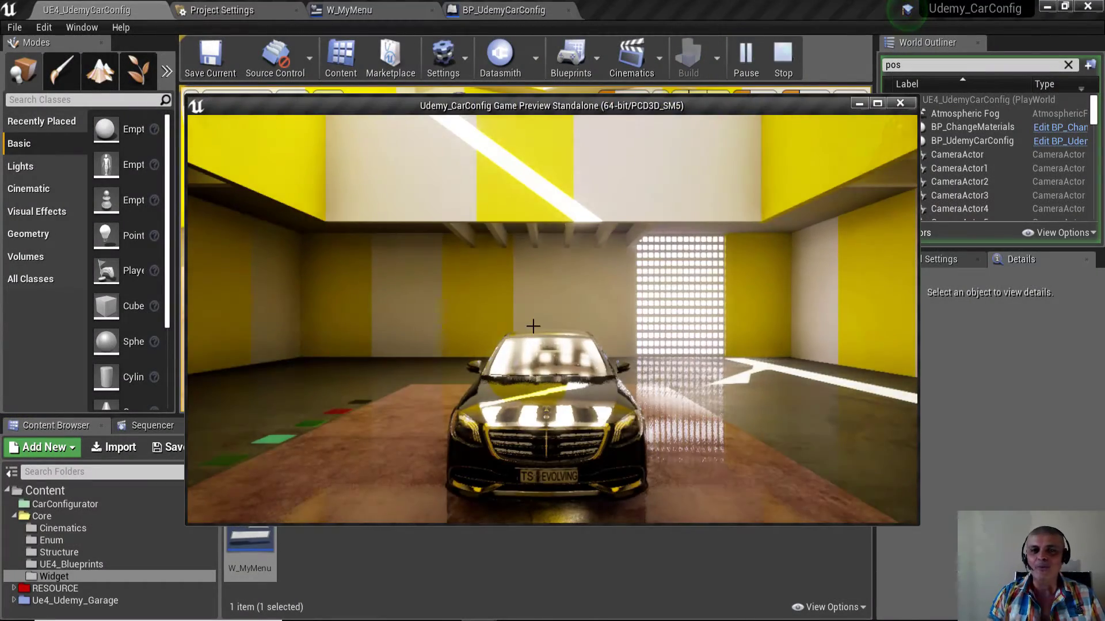
mouse_move(533, 326)
mouse_down()
mouse_move(349, 267)
mouse_move(806, 378)
mouse_up()
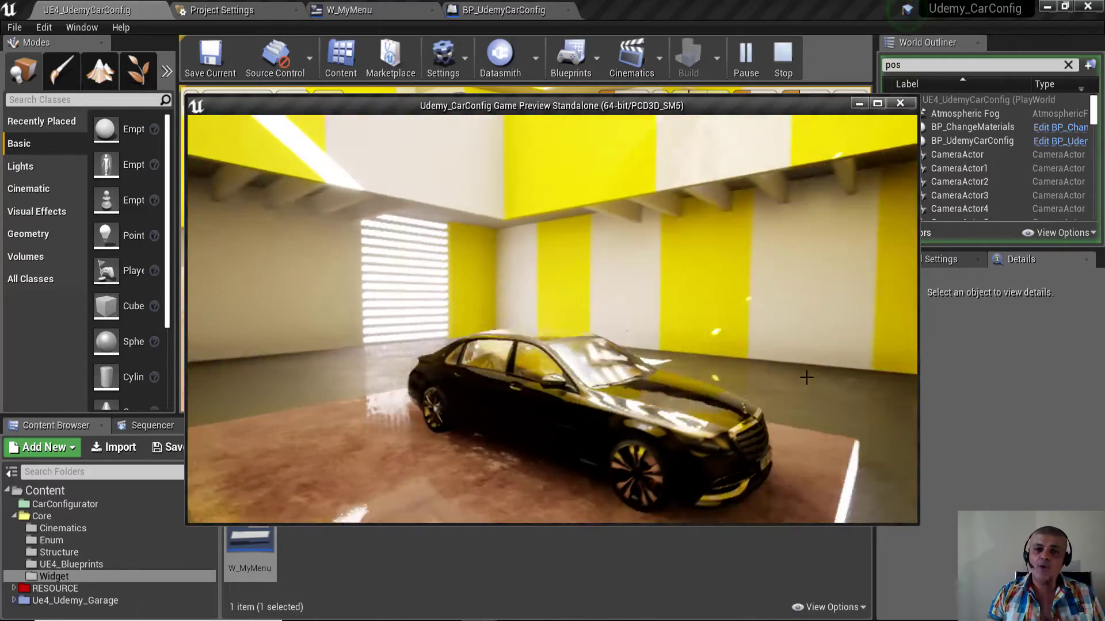
mouse_move(806, 378)
mouse_down()
mouse_move(502, 345)
mouse_move(788, 185)
mouse_up()
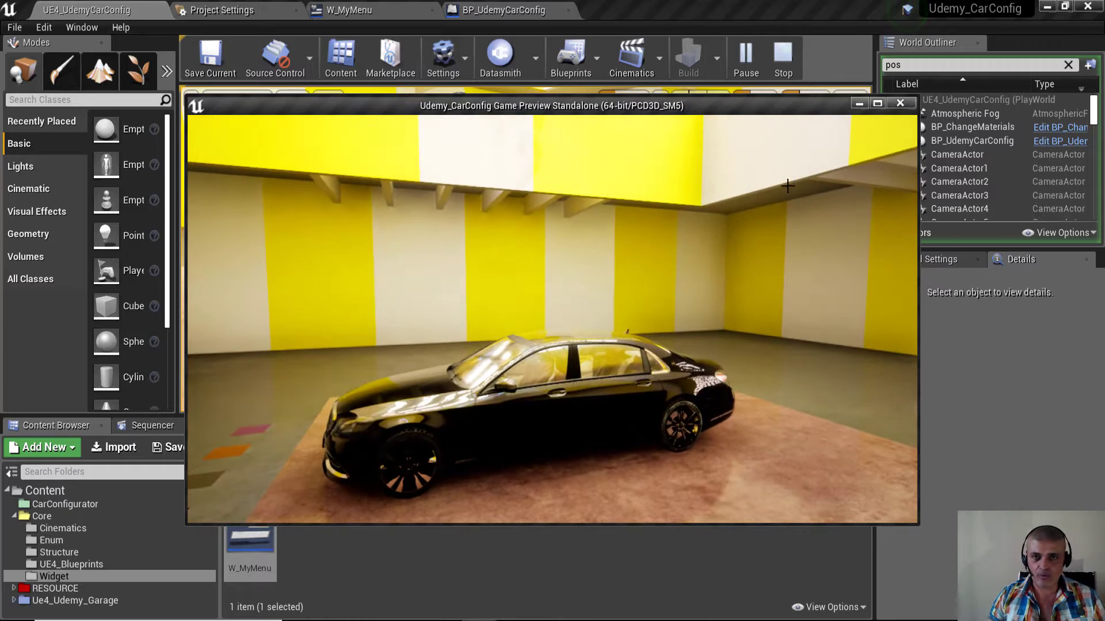
click(626, 218)
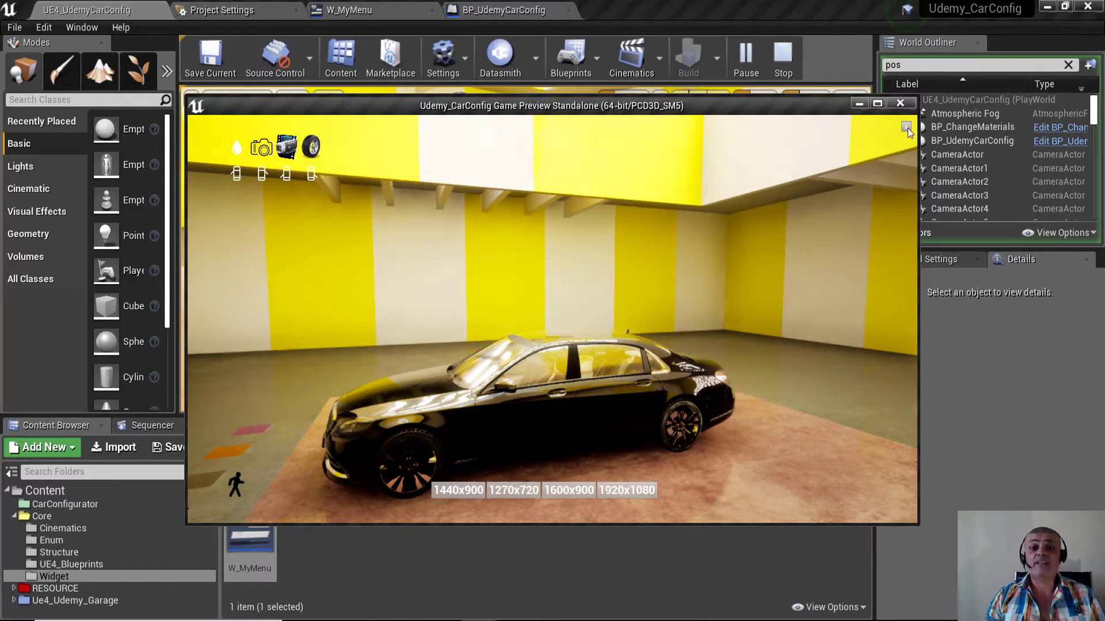
click(900, 103)
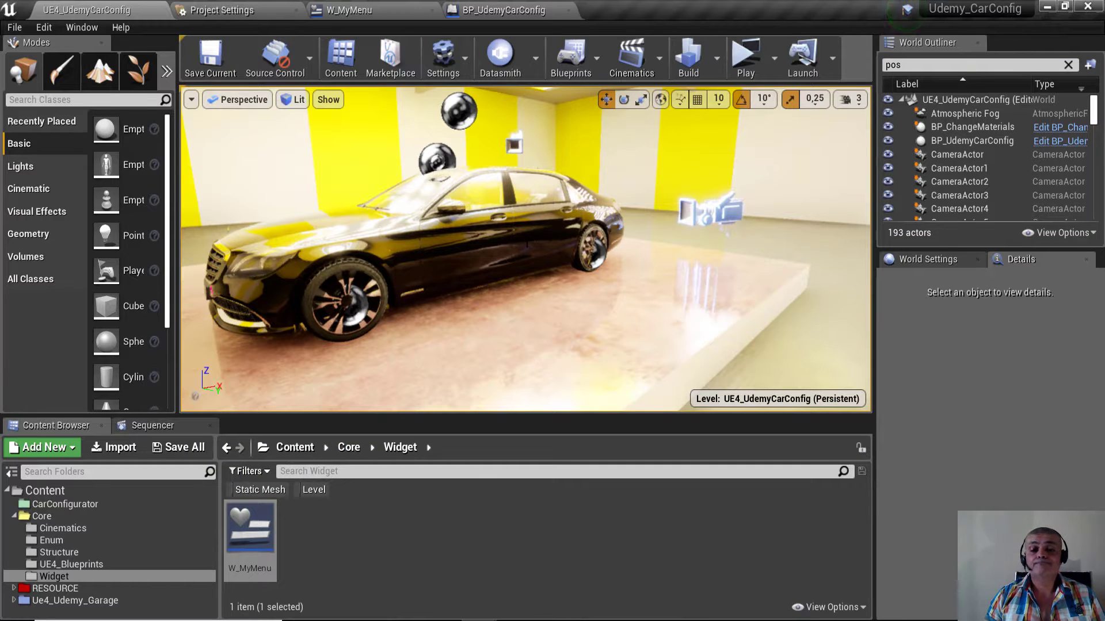
Step: Orbit the editor view to the car's front-right and extend the viewport further down
mouse_move(493, 250)
alt+mouse_down()
mouse_move(549, 299)
mouse_move(507, 323)
alt+mouse_up()
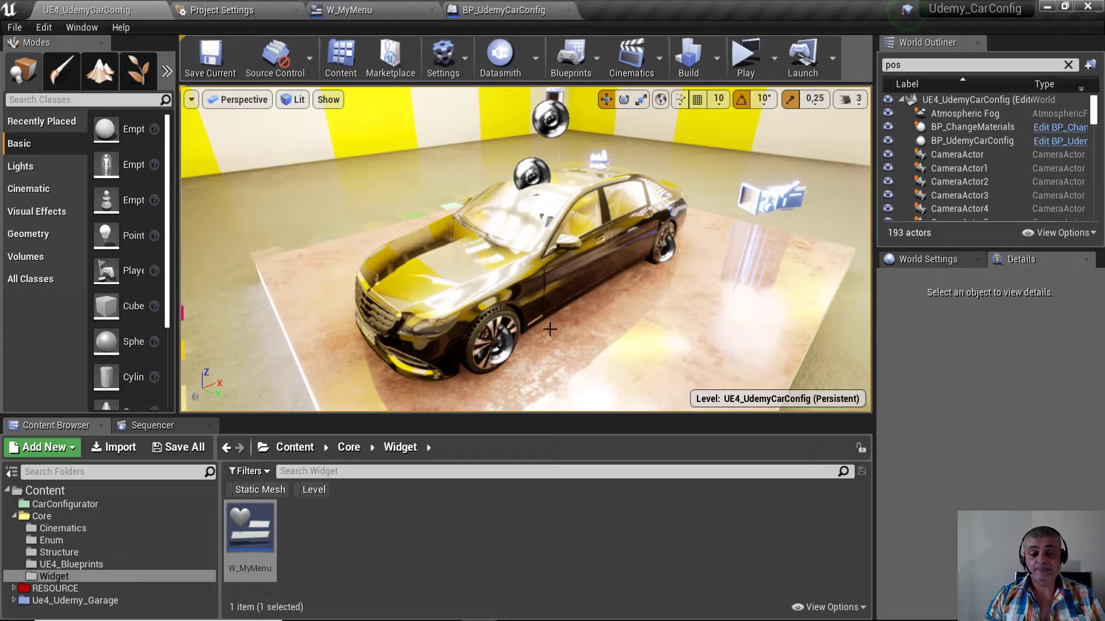
alt+drag(550, 329, 582, 322)
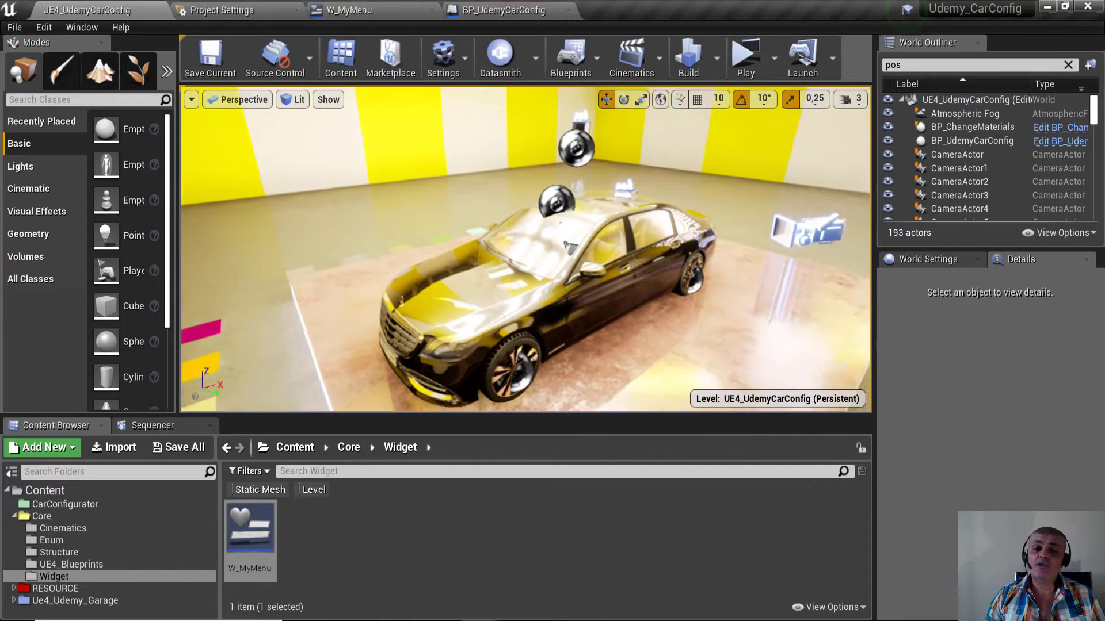
drag(564, 416, 564, 490)
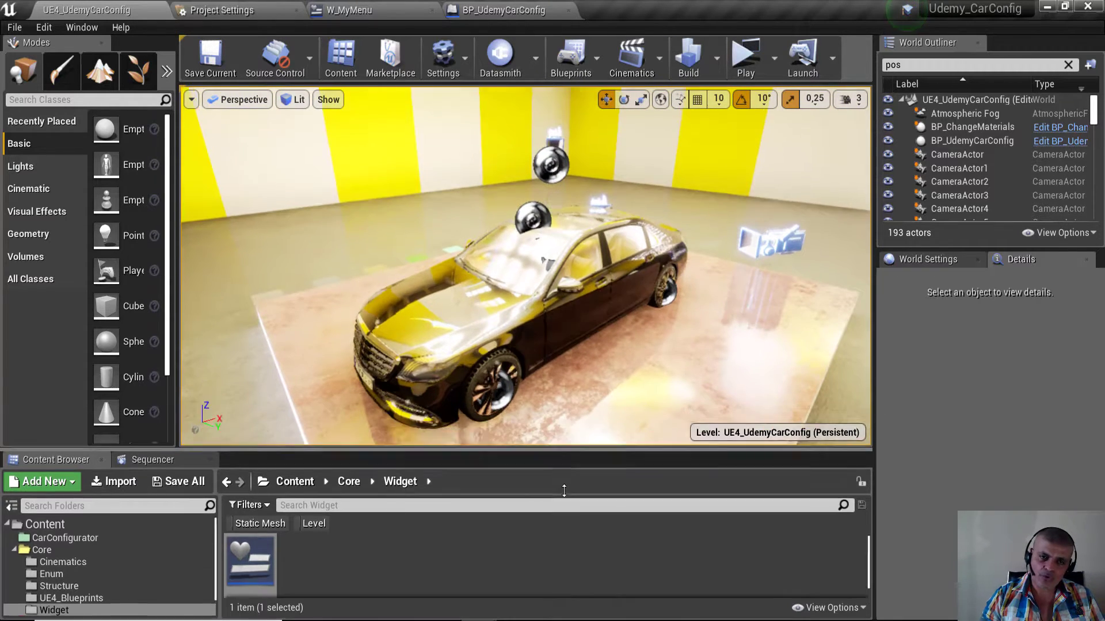
Step: Relaunch the standalone preview and orbit the camera around the car from side to front
click(739, 63)
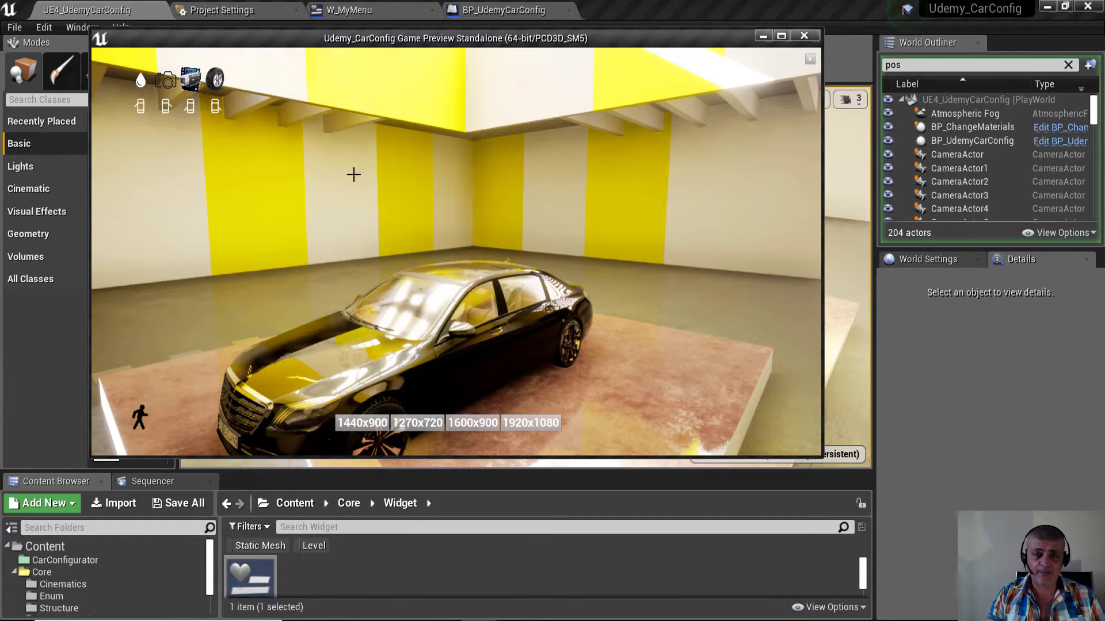
drag(353, 175, 256, 126)
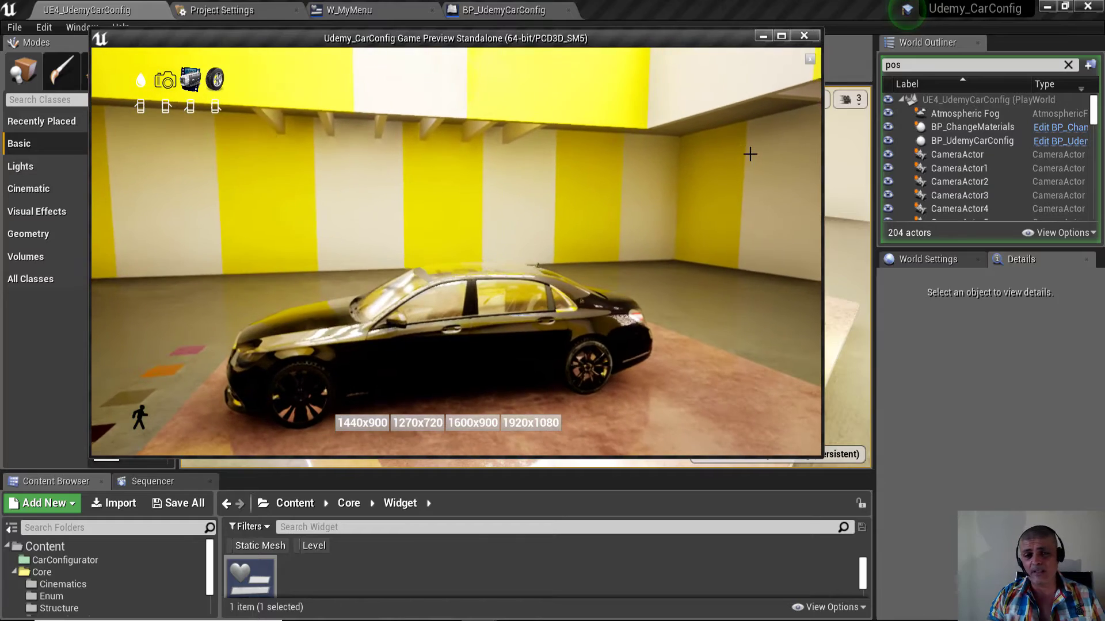
drag(750, 154, 299, 147)
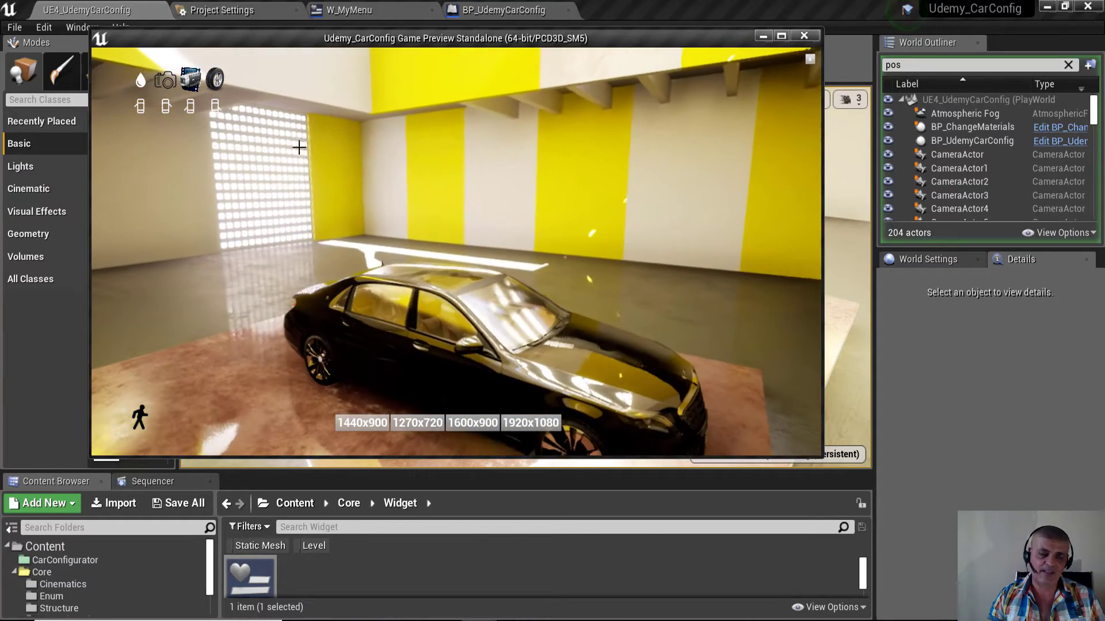
mouse_move(318, 214)
mouse_down()
mouse_move(433, 221)
mouse_move(625, 279)
mouse_move(213, 251)
mouse_move(361, 288)
mouse_move(398, 267)
mouse_up()
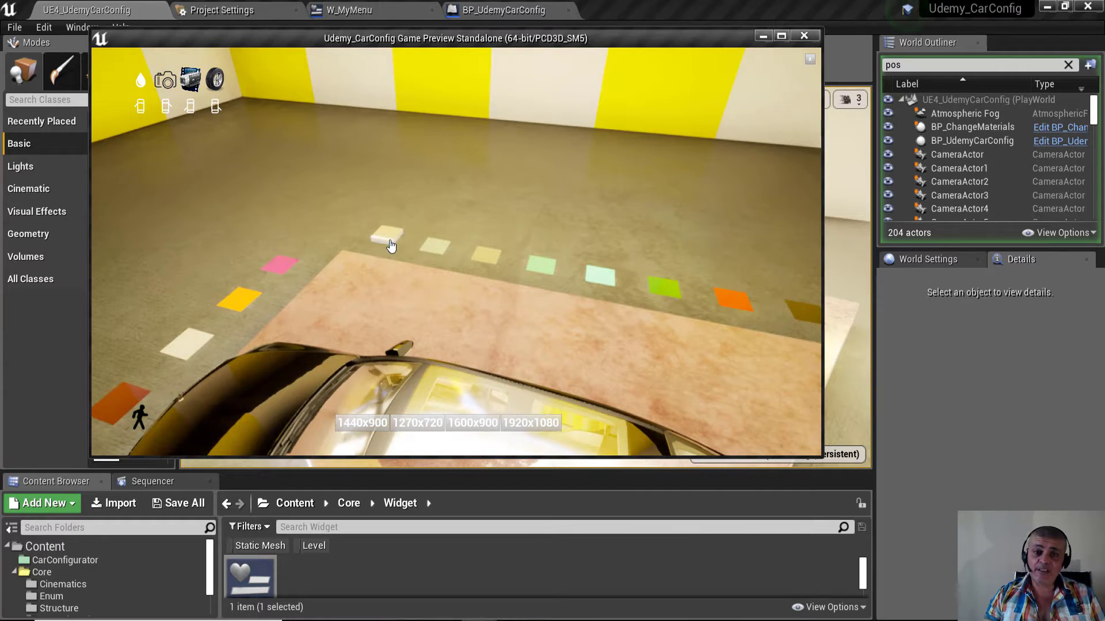
mouse_move(385, 293)
mouse_down()
mouse_move(555, 315)
mouse_move(594, 433)
mouse_move(594, 424)
mouse_move(708, 384)
mouse_move(593, 279)
mouse_up()
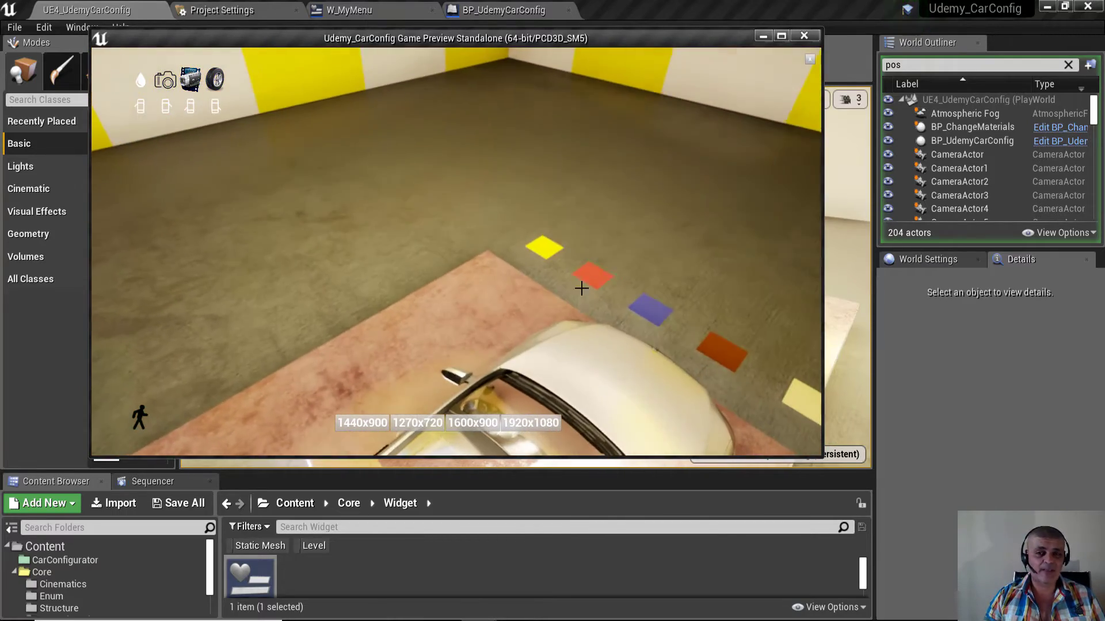
mouse_move(454, 314)
mouse_down()
mouse_move(708, 202)
mouse_move(488, 305)
mouse_move(590, 333)
mouse_move(401, 354)
mouse_move(487, 292)
mouse_move(518, 246)
mouse_move(658, 271)
mouse_move(436, 274)
mouse_move(192, 322)
mouse_move(405, 297)
mouse_up()
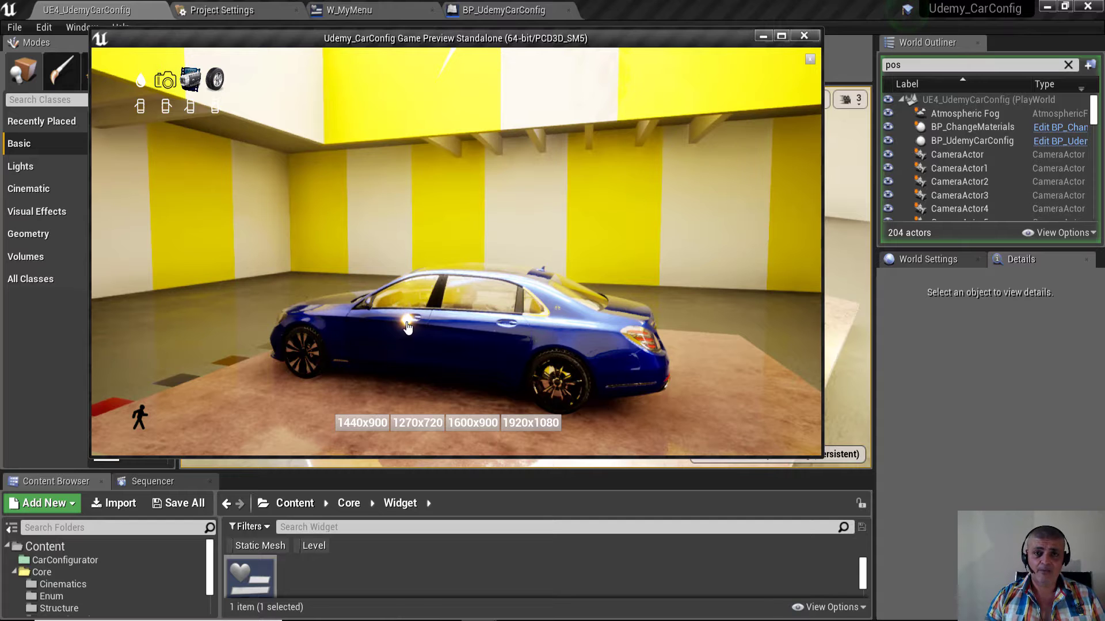
Step: Open the car's front and rear doors, then close the driver's and passenger doors
mouse_move(403, 345)
mouse_down()
mouse_move(547, 345)
mouse_move(556, 360)
mouse_move(650, 338)
mouse_move(449, 317)
mouse_up()
click(555, 360)
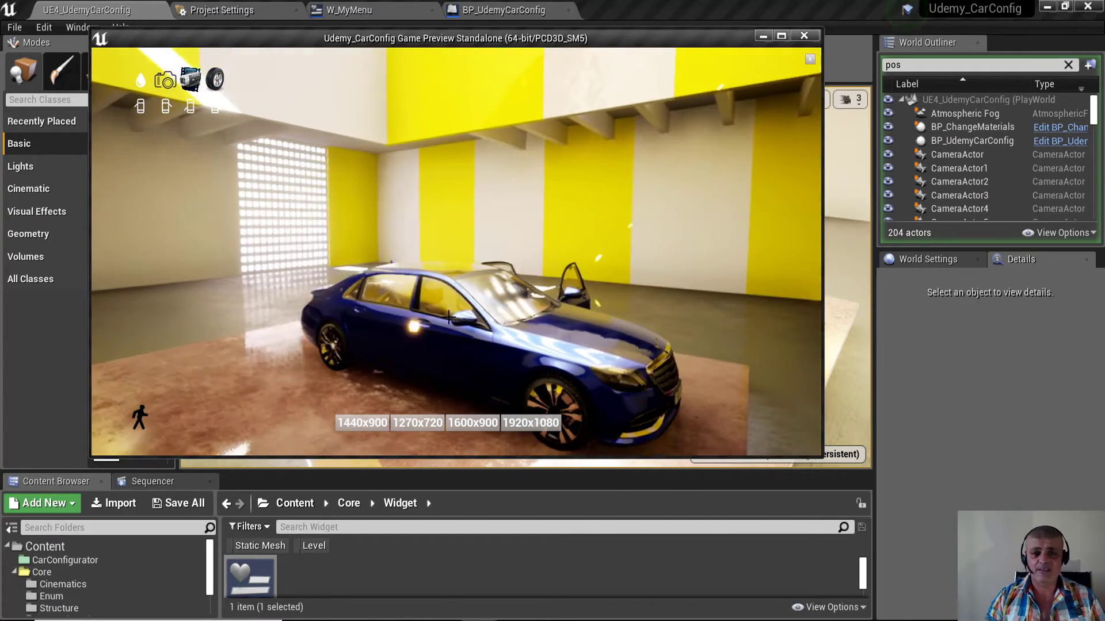
click(449, 317)
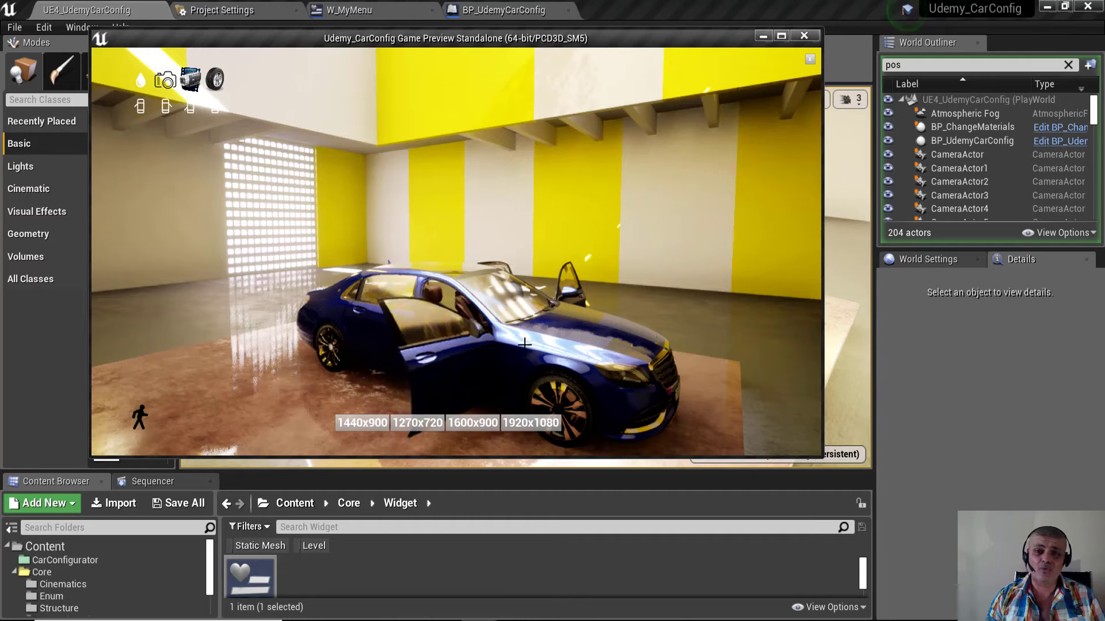
drag(524, 343, 318, 352)
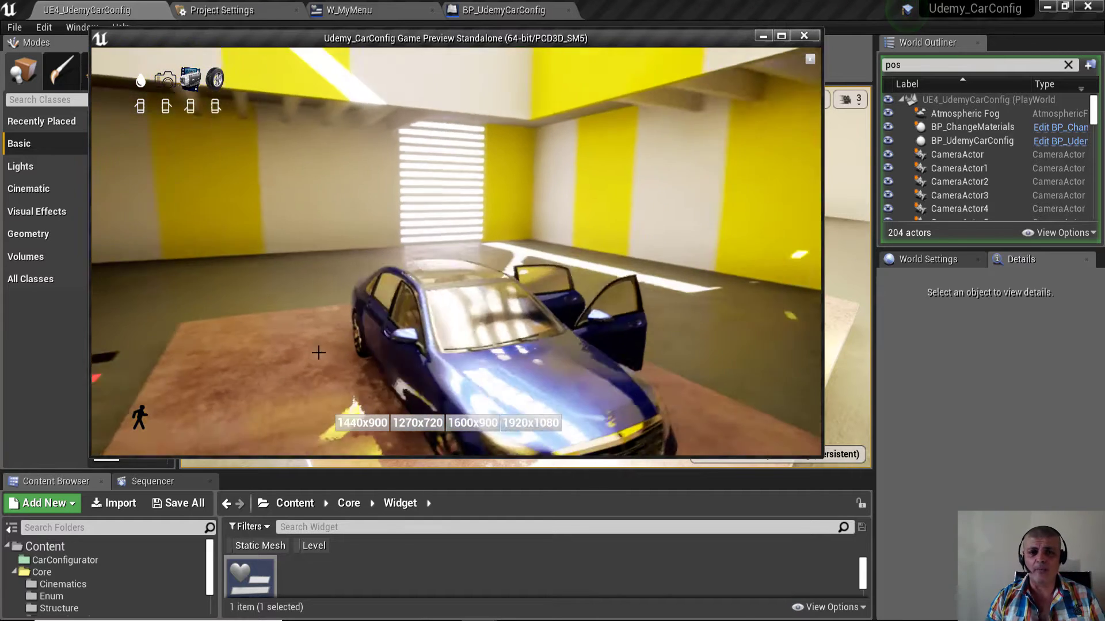
click(645, 366)
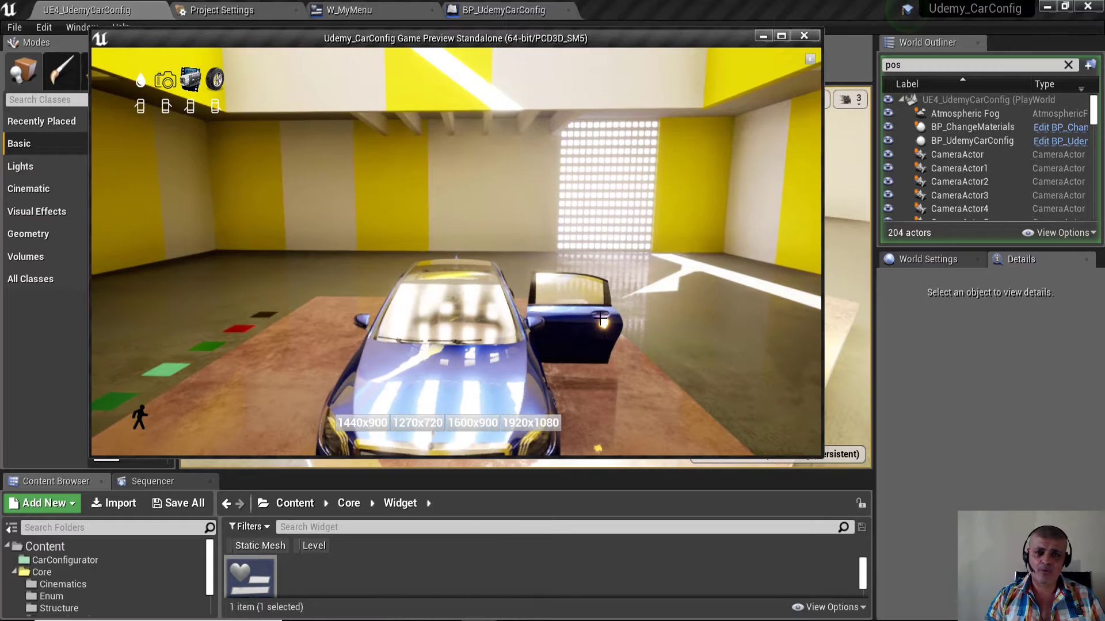
click(605, 327)
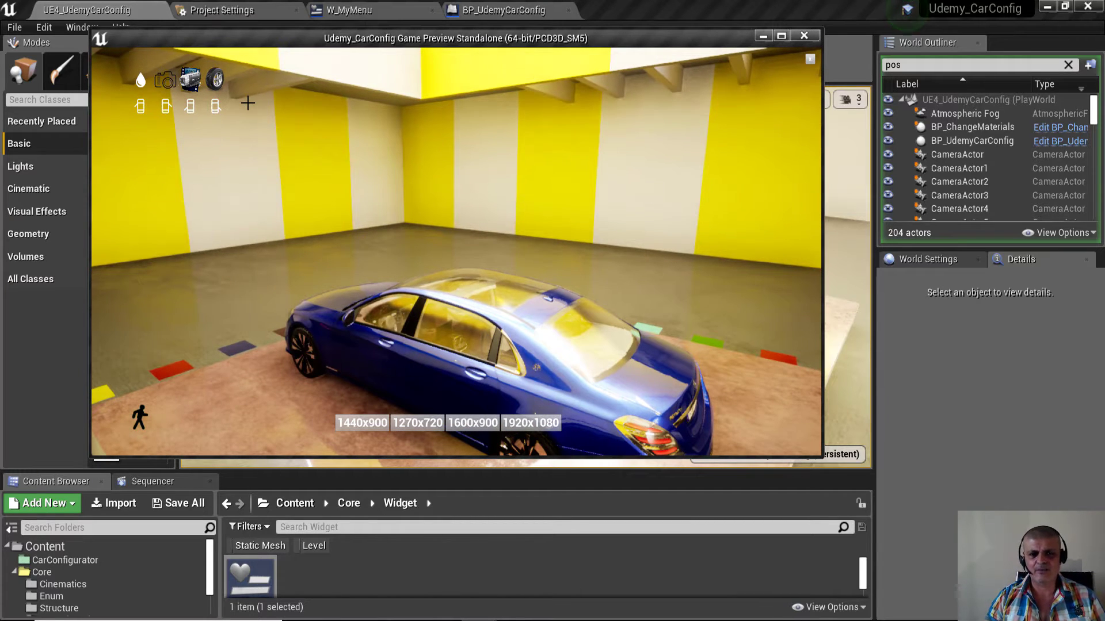
Step: Cycle the paint from blue through black and back to blue
click(141, 84)
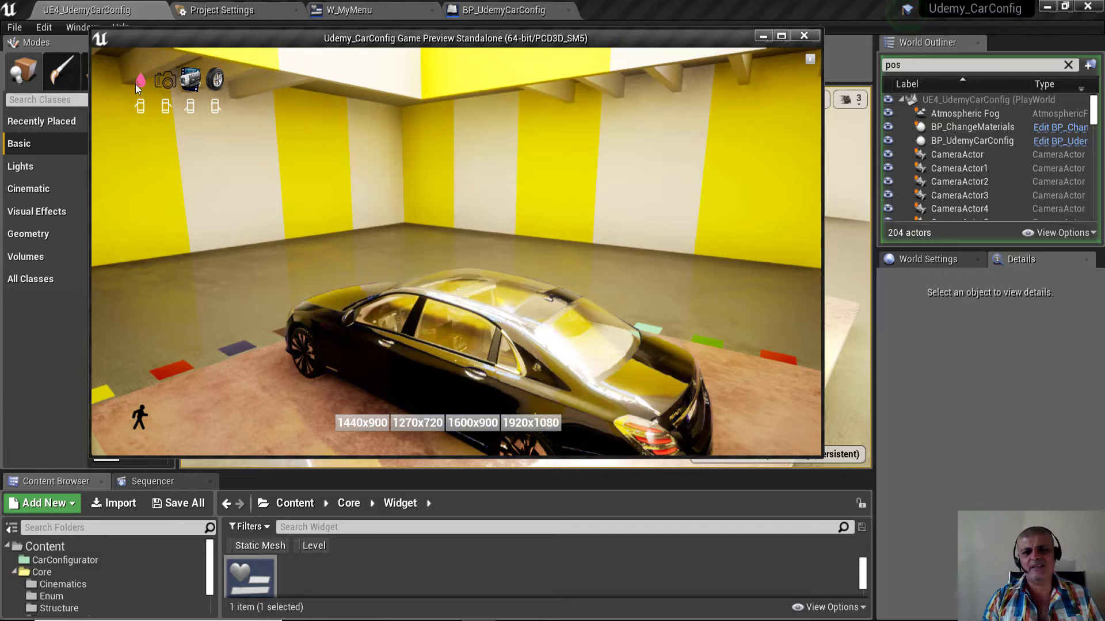
click(140, 84)
click(139, 84)
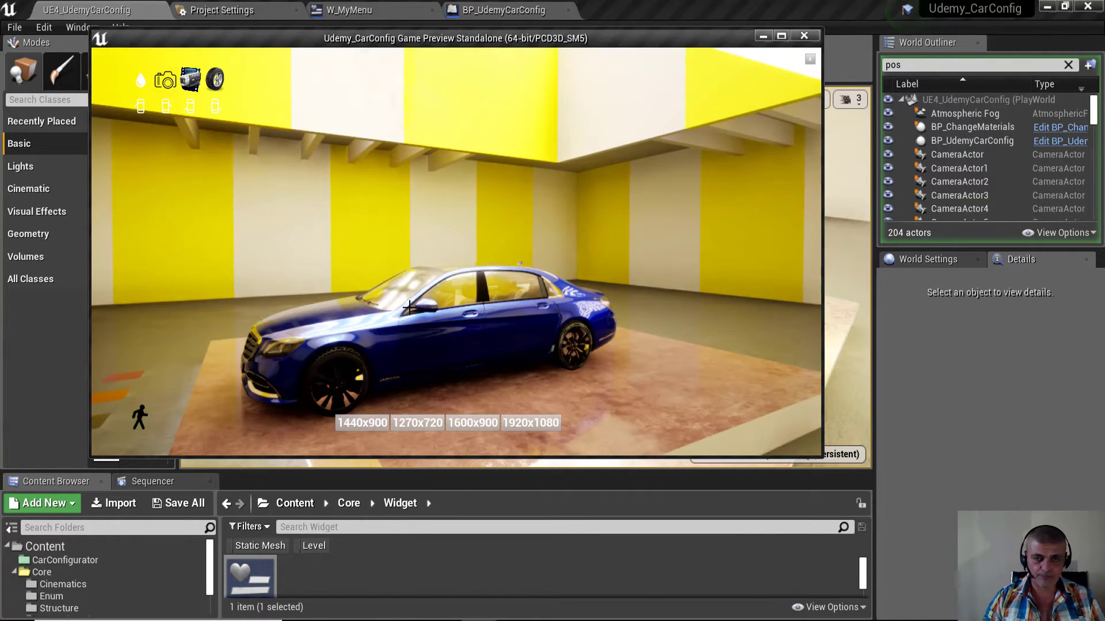
drag(409, 308, 376, 266)
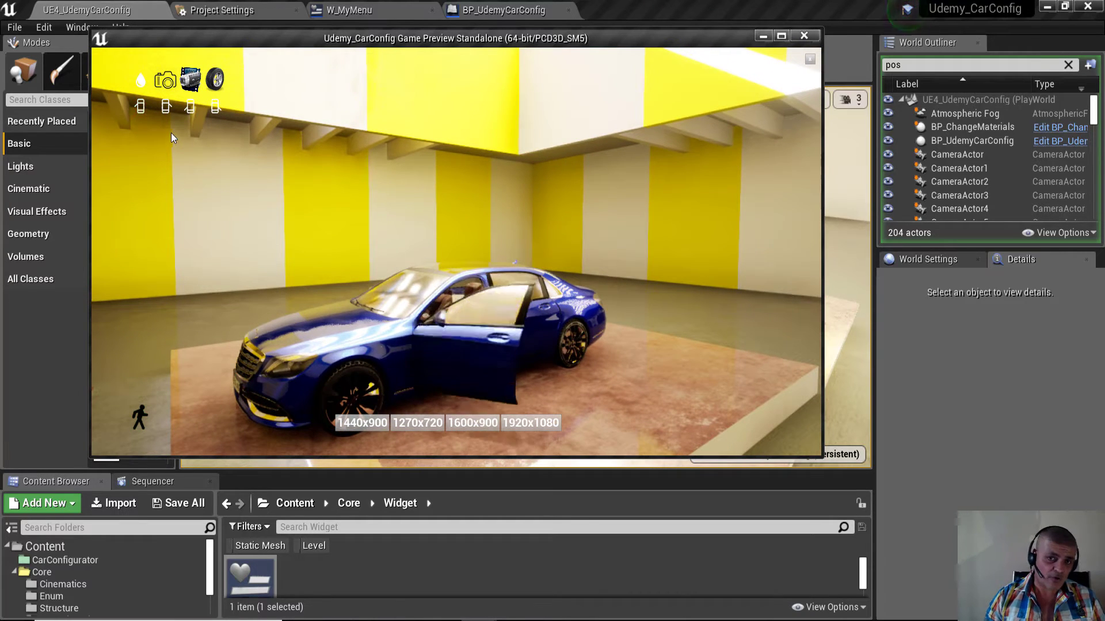
Step: Open a car door and orbit around to a front-left view of the car
click(212, 110)
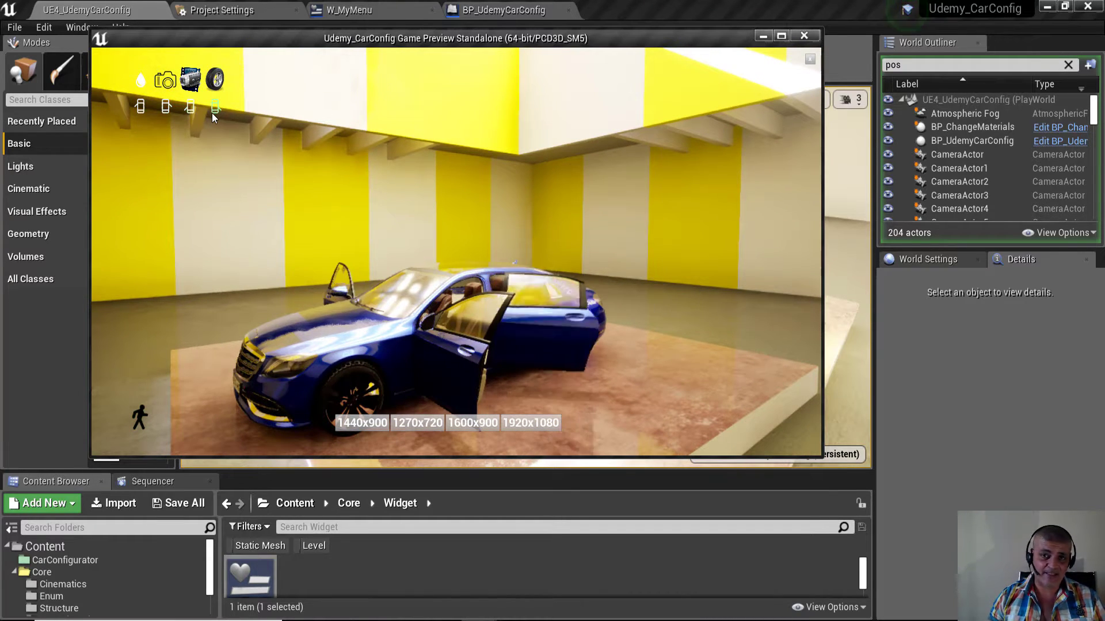
drag(213, 191, 597, 271)
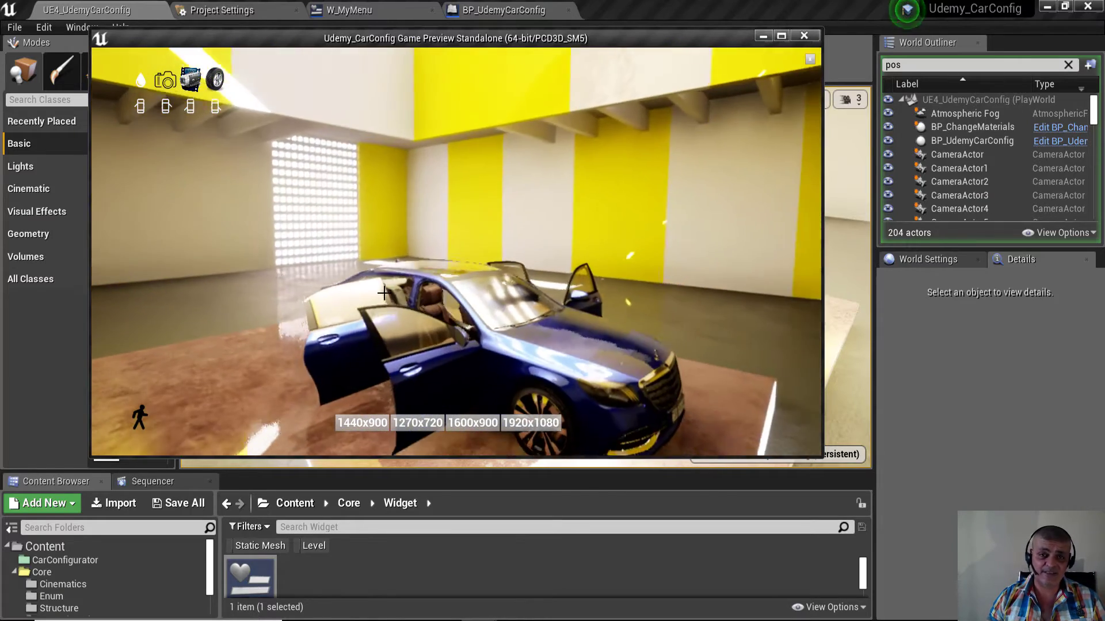
mouse_move(505, 254)
mouse_down()
mouse_move(426, 255)
mouse_move(164, 109)
mouse_up()
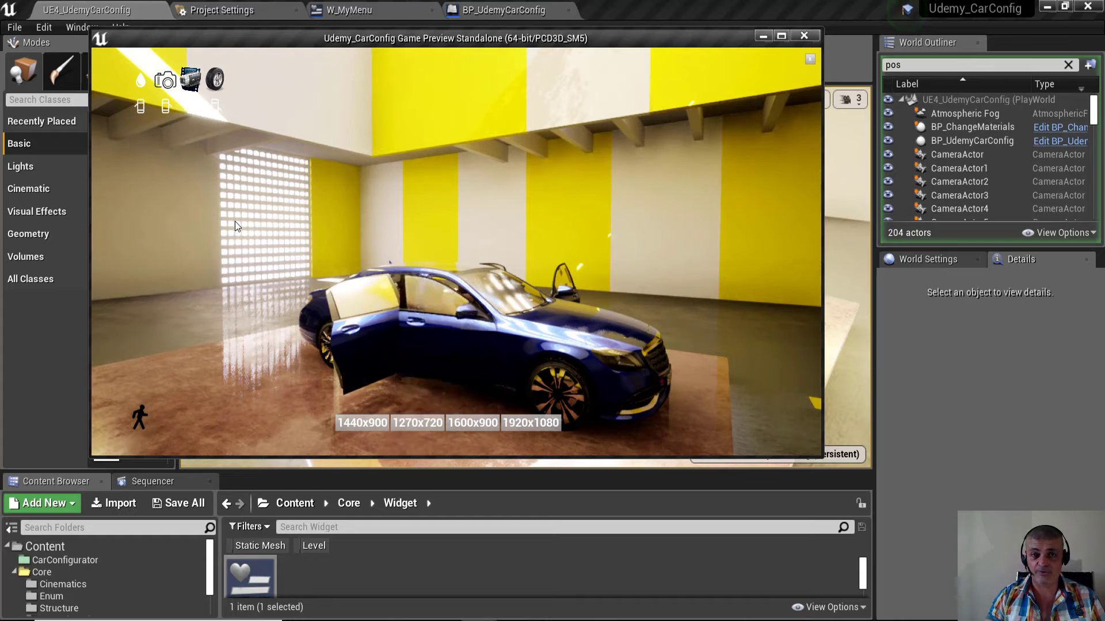
mouse_move(236, 222)
mouse_down()
mouse_move(100, 277)
mouse_move(165, 195)
mouse_up()
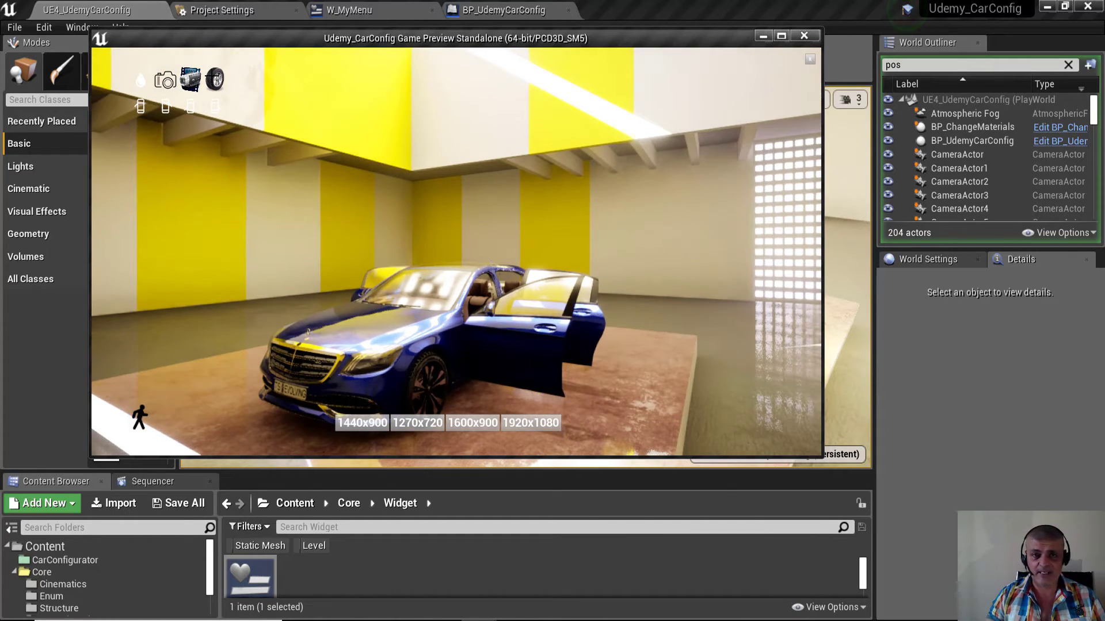
drag(316, 239, 237, 130)
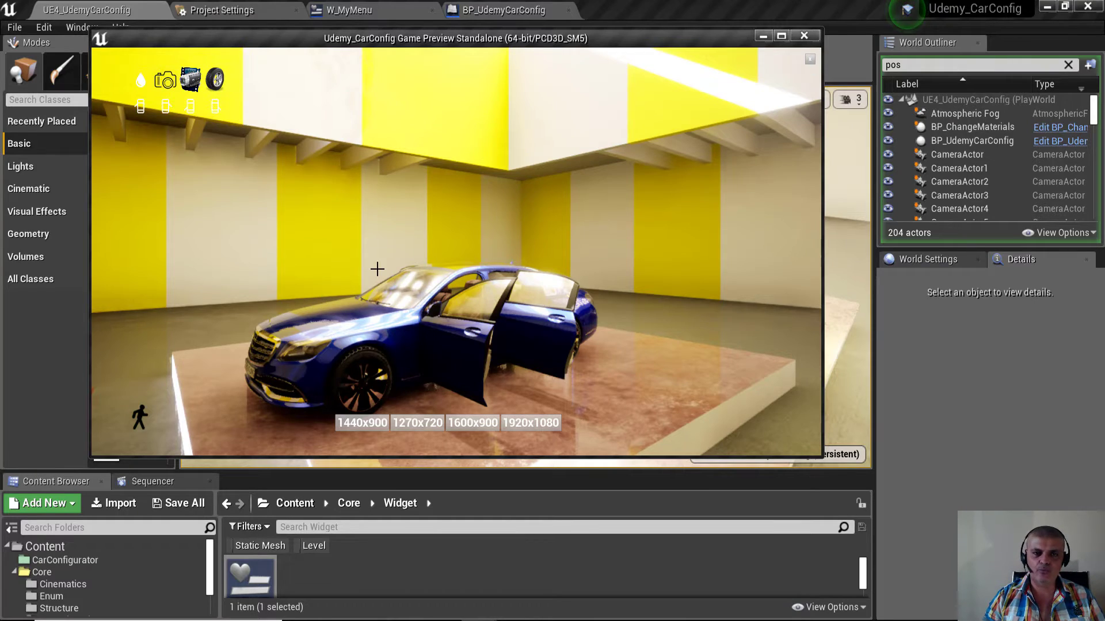
mouse_move(375, 267)
mouse_down()
mouse_move(403, 255)
mouse_move(174, 235)
mouse_move(322, 279)
mouse_up()
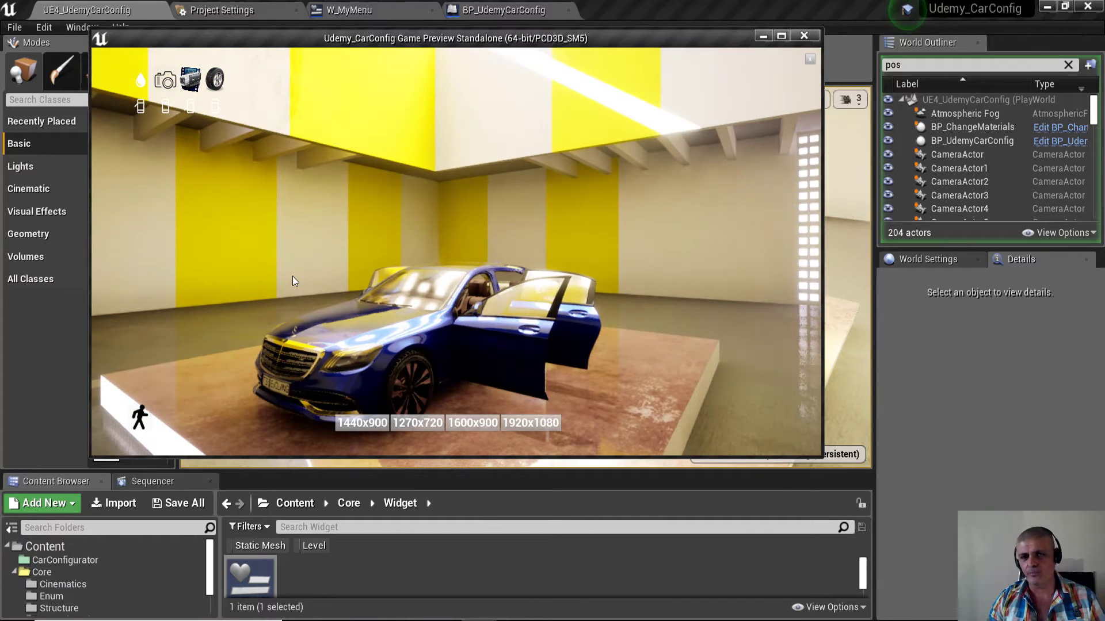
Step: Zoom in close behind the car to show its rear, number plate and open door
scroll(292, 281, up, 5)
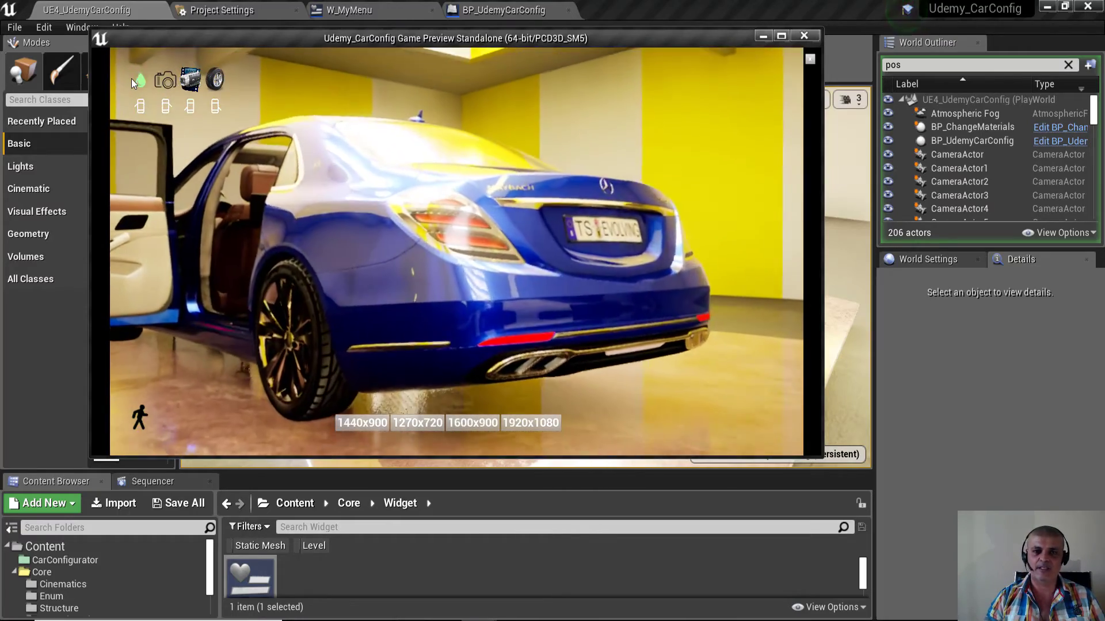
Step: Repaint the car from white to red and step through two preset camera views
click(131, 78)
click(131, 78)
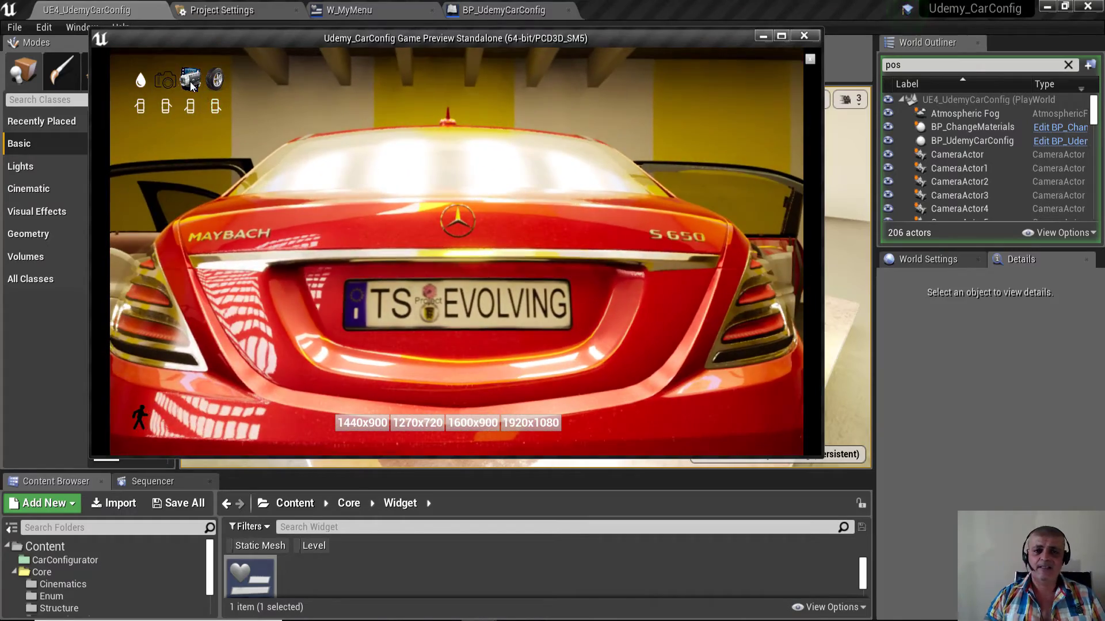
click(190, 85)
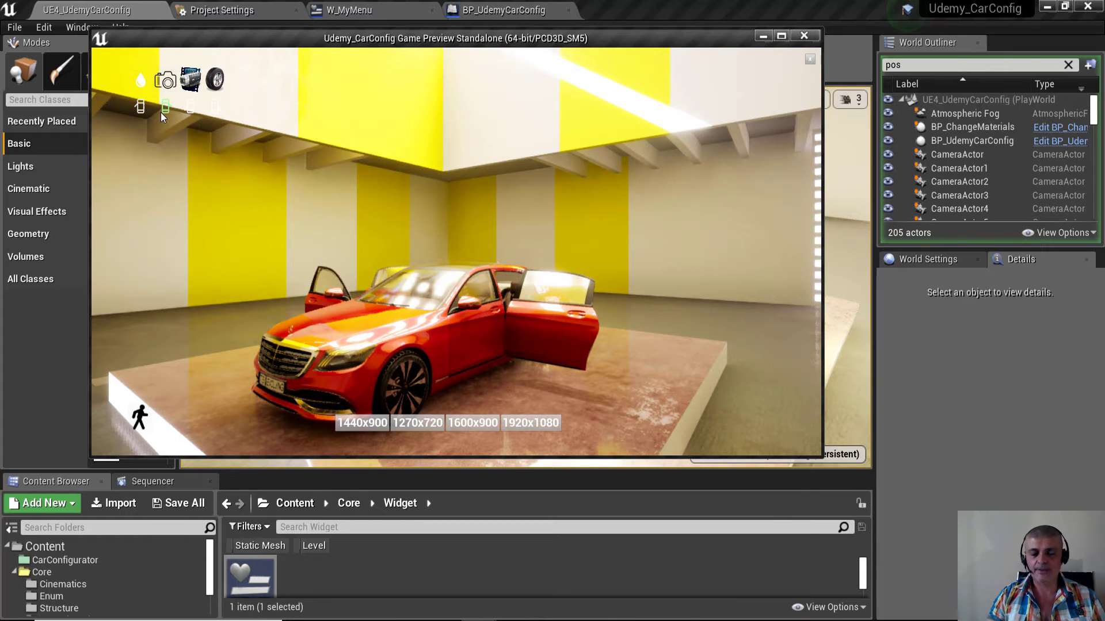
click(191, 112)
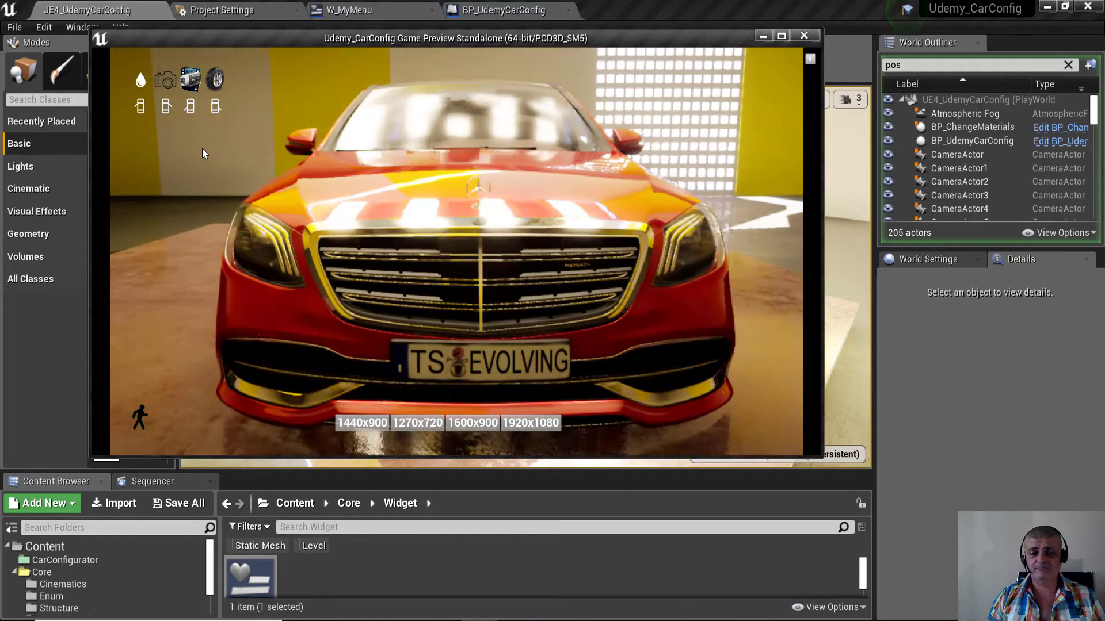
Step: Cycle the preset camera views to the front view, then return wide and orbit to the side
click(161, 86)
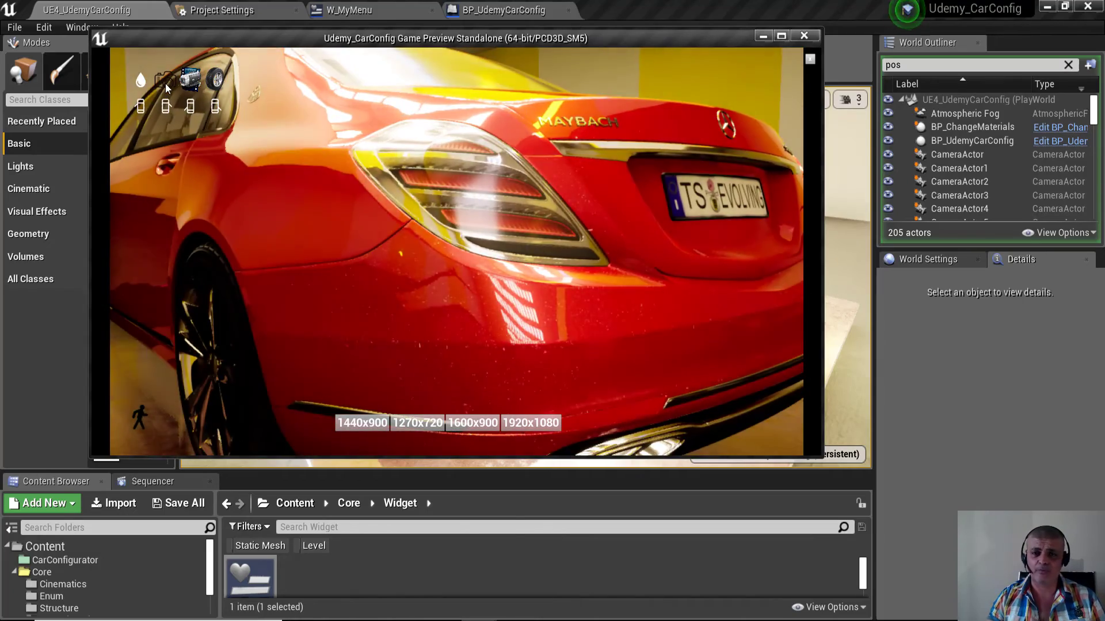
click(165, 83)
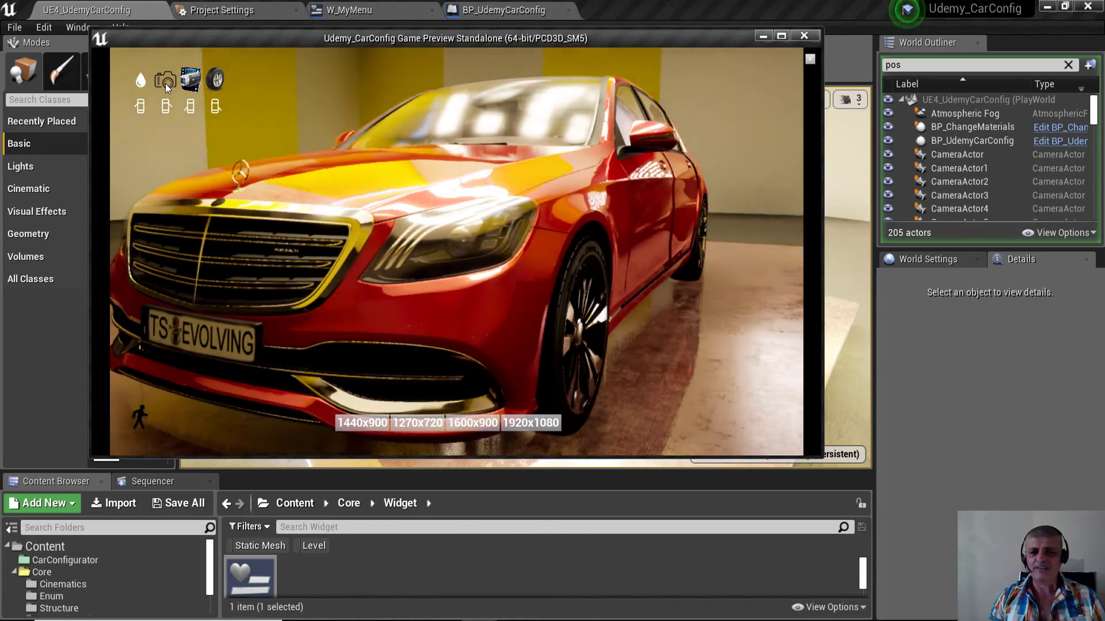
click(164, 84)
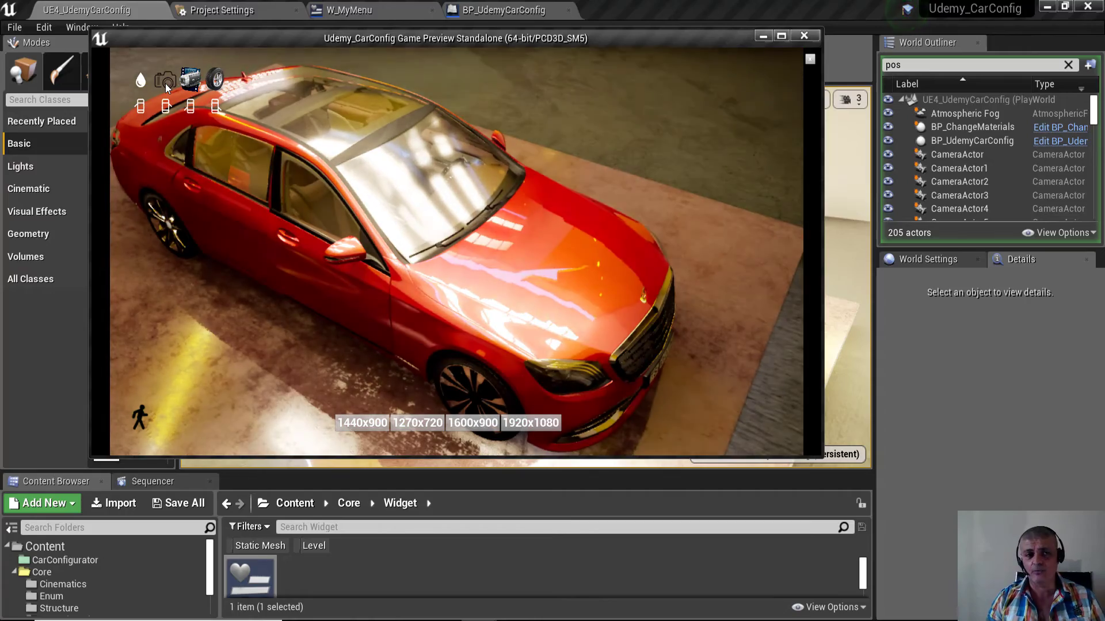
click(164, 84)
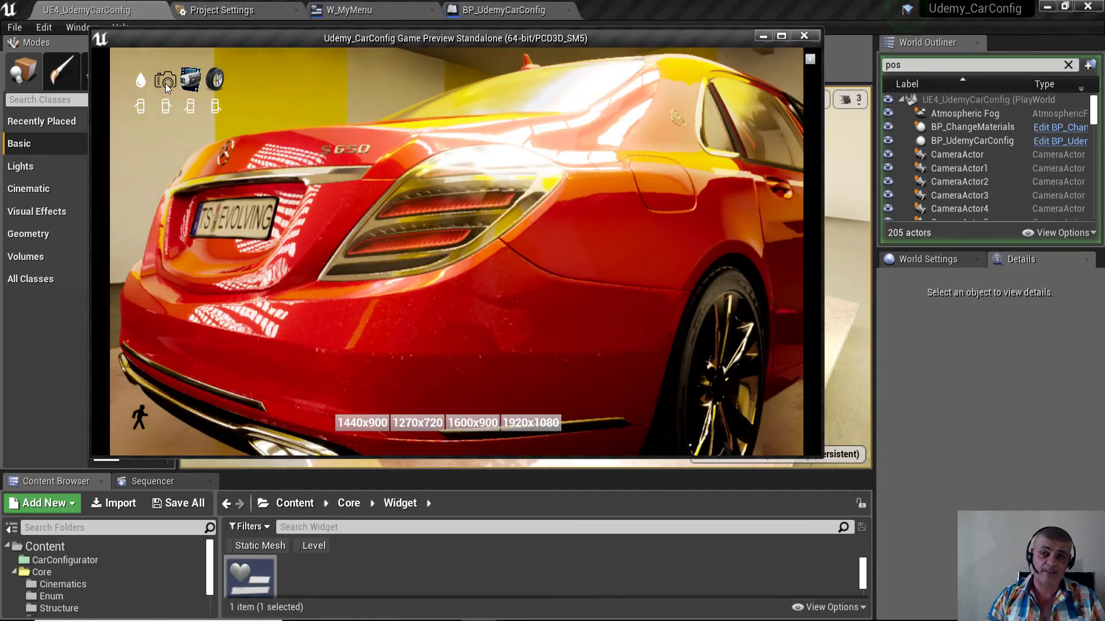
click(165, 84)
click(164, 84)
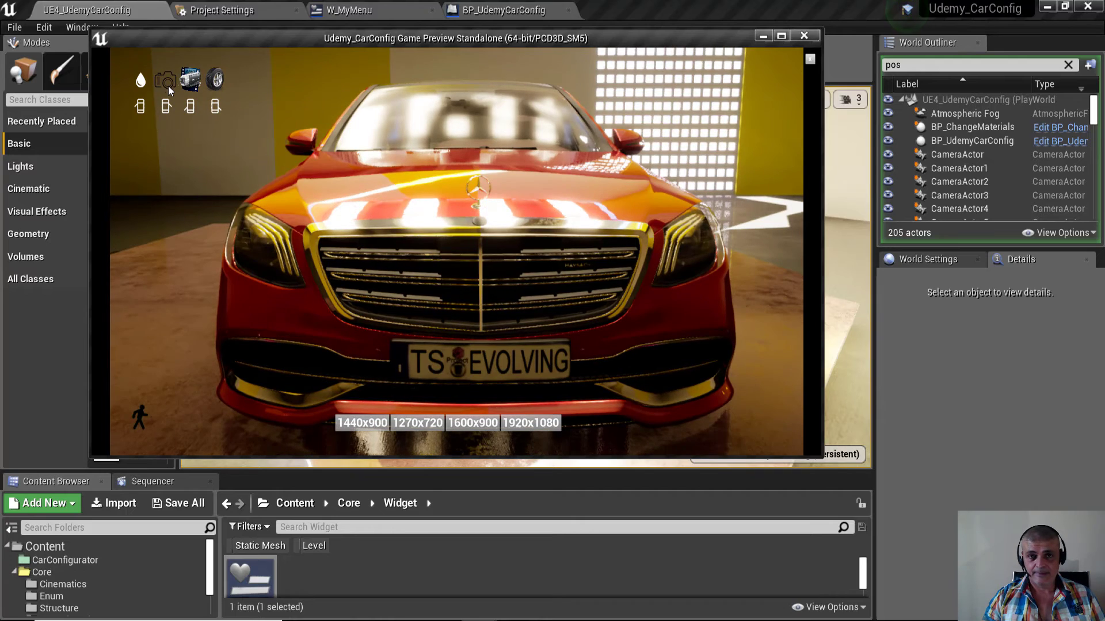
click(140, 416)
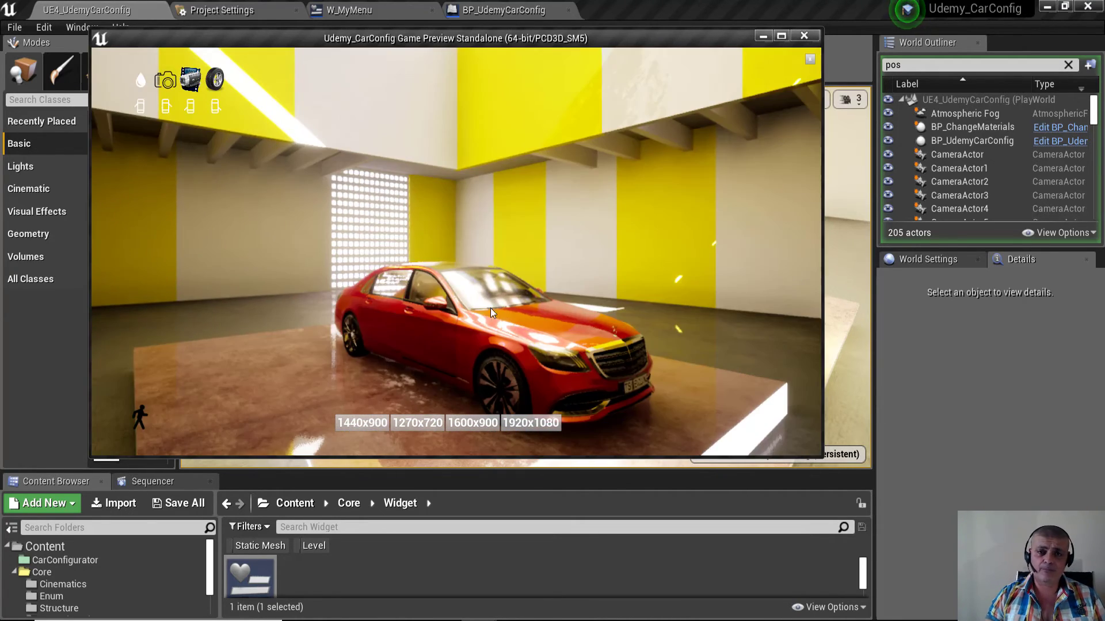
drag(490, 312, 352, 312)
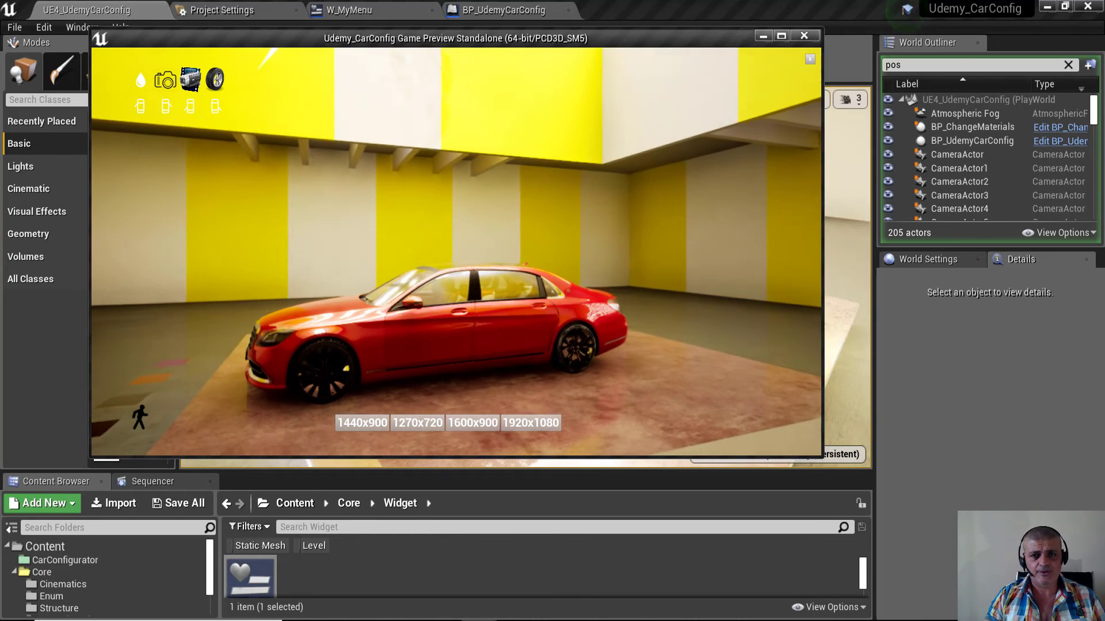
Step: Try the 1440x900, 1270x720, 1600x900 and 1920x1080 resolutions, then close the preview
click(357, 426)
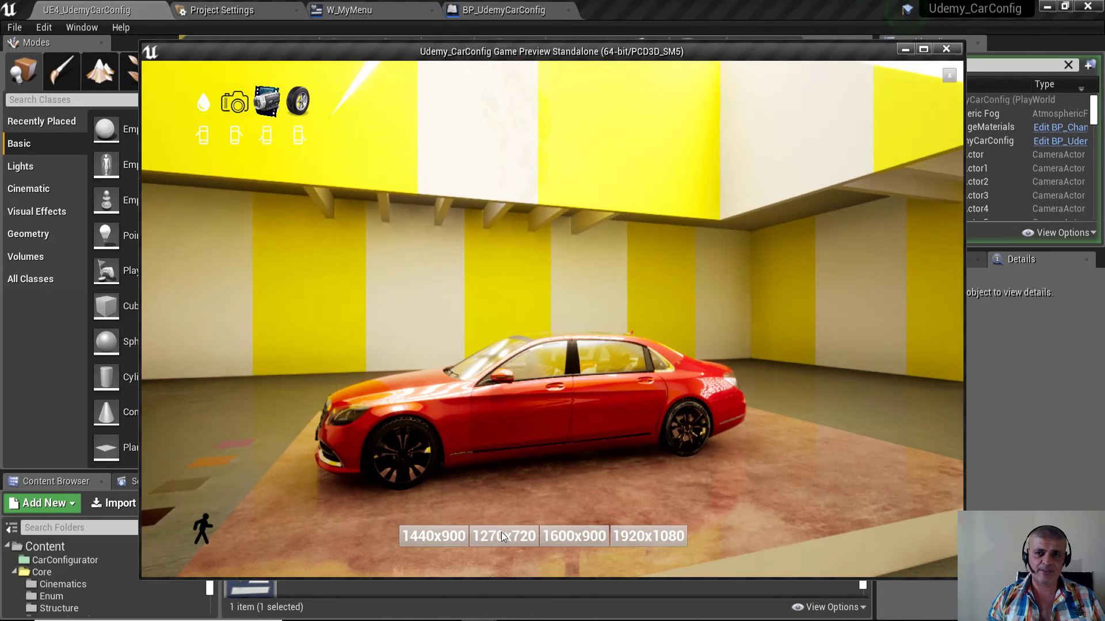
click(510, 540)
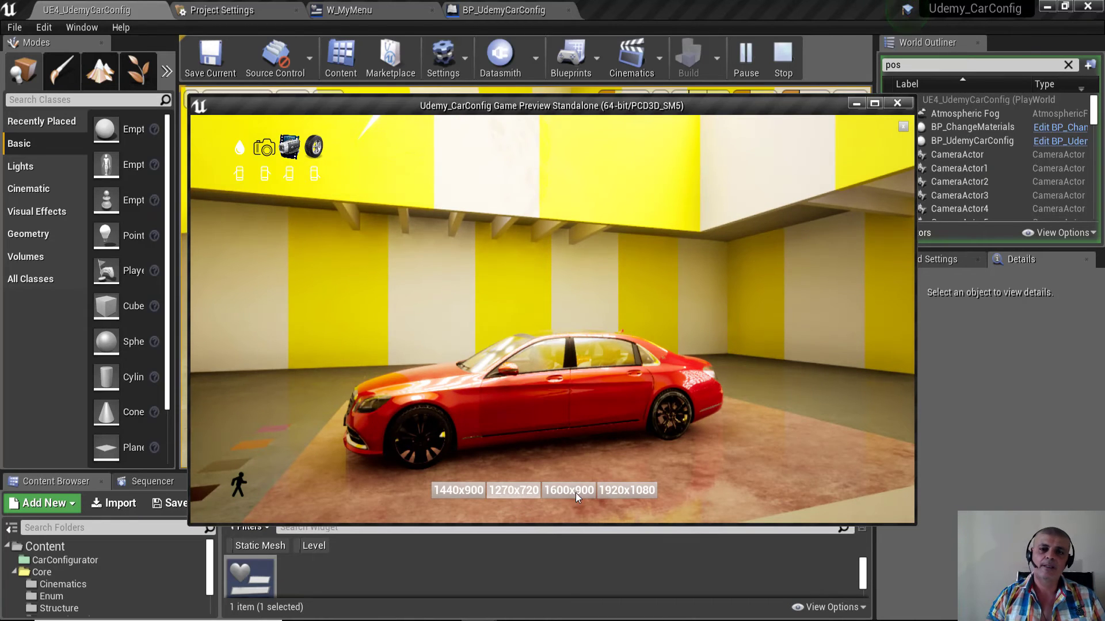
click(576, 493)
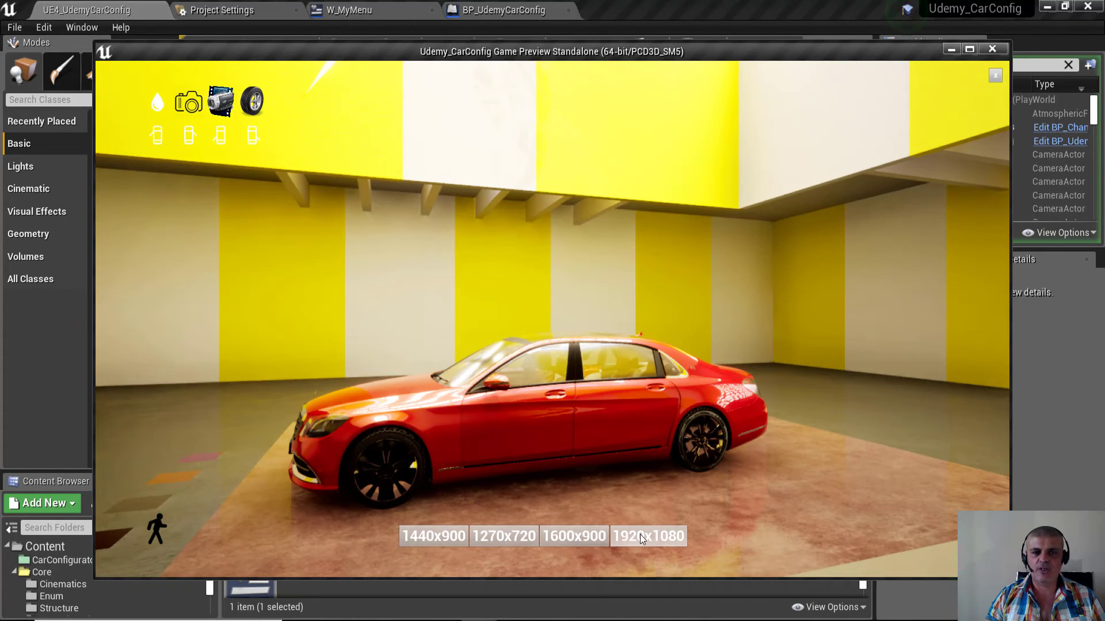
click(640, 534)
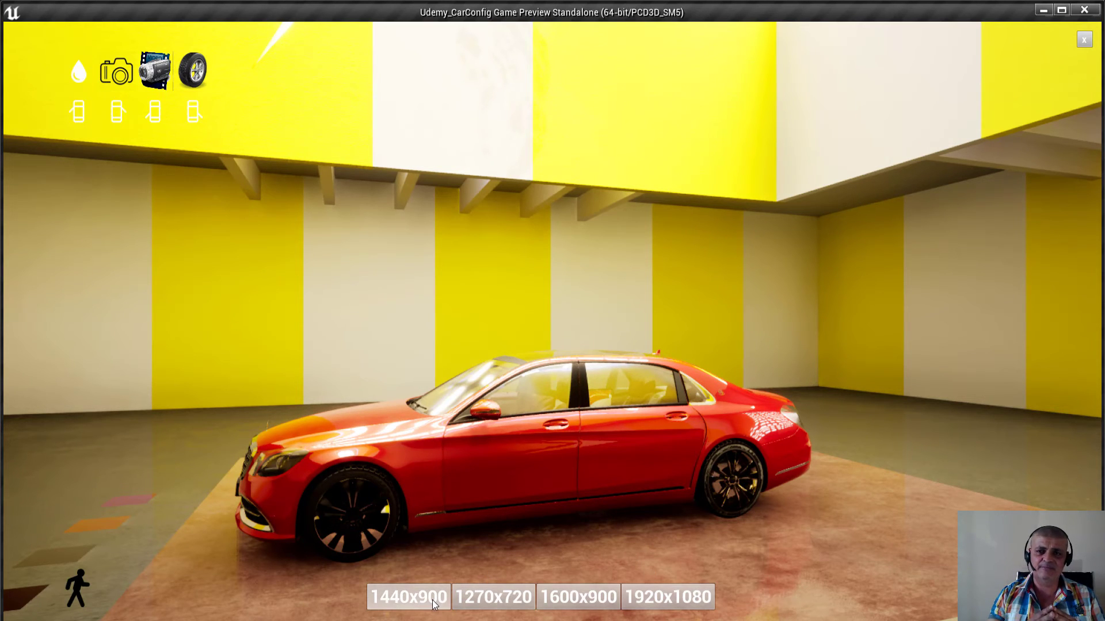
click(1084, 39)
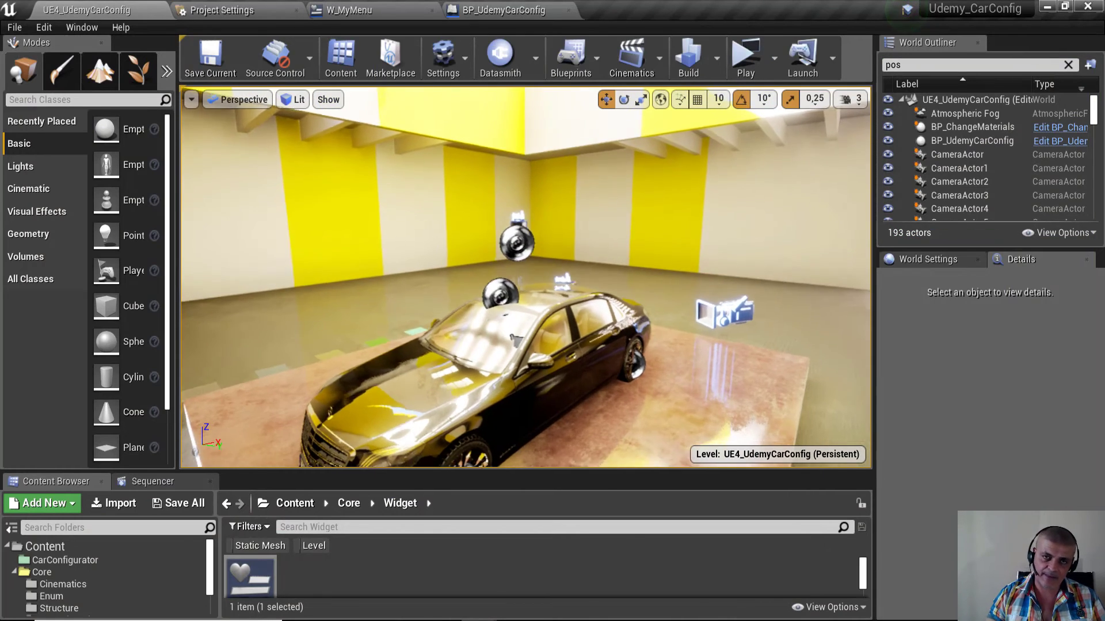
drag(513, 344, 535, 322)
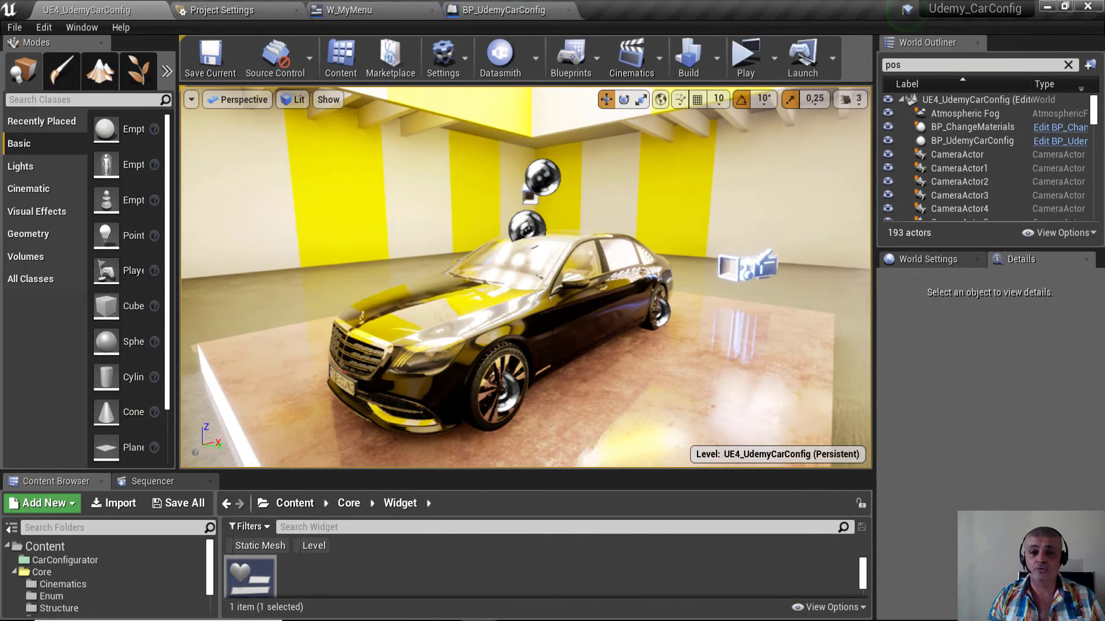